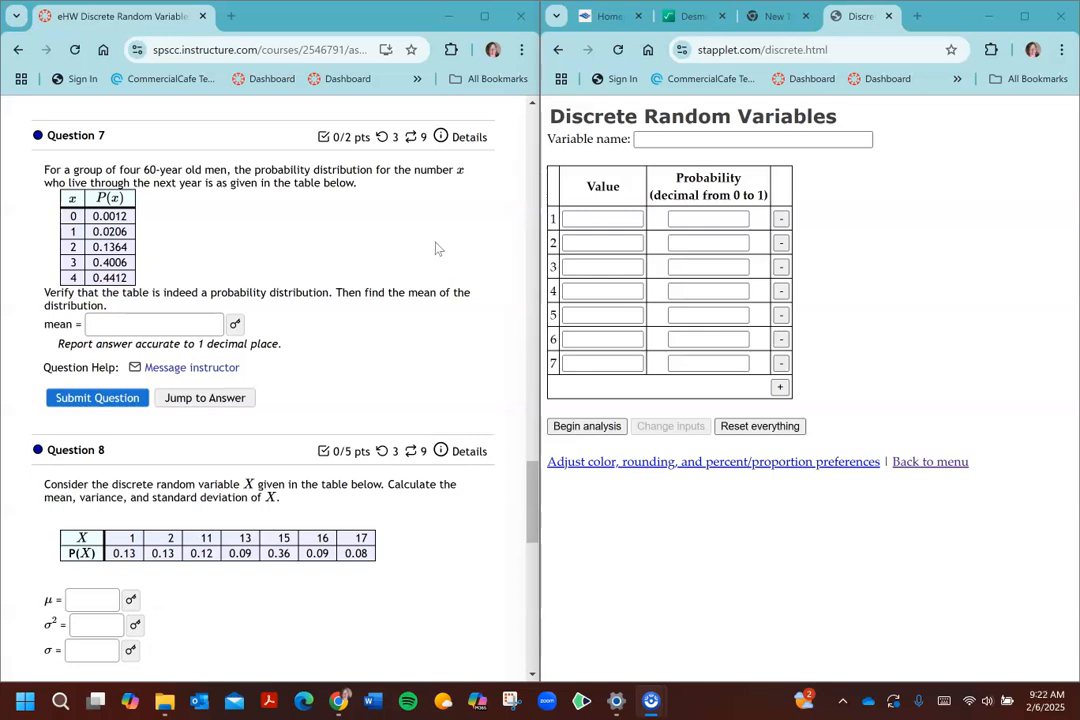
{"action": "left_click", "coordinate": [368, 205]}
{"action": "scroll", "coordinate": [412, 250], "scroll_direction": "up", "scroll_amount": 1}
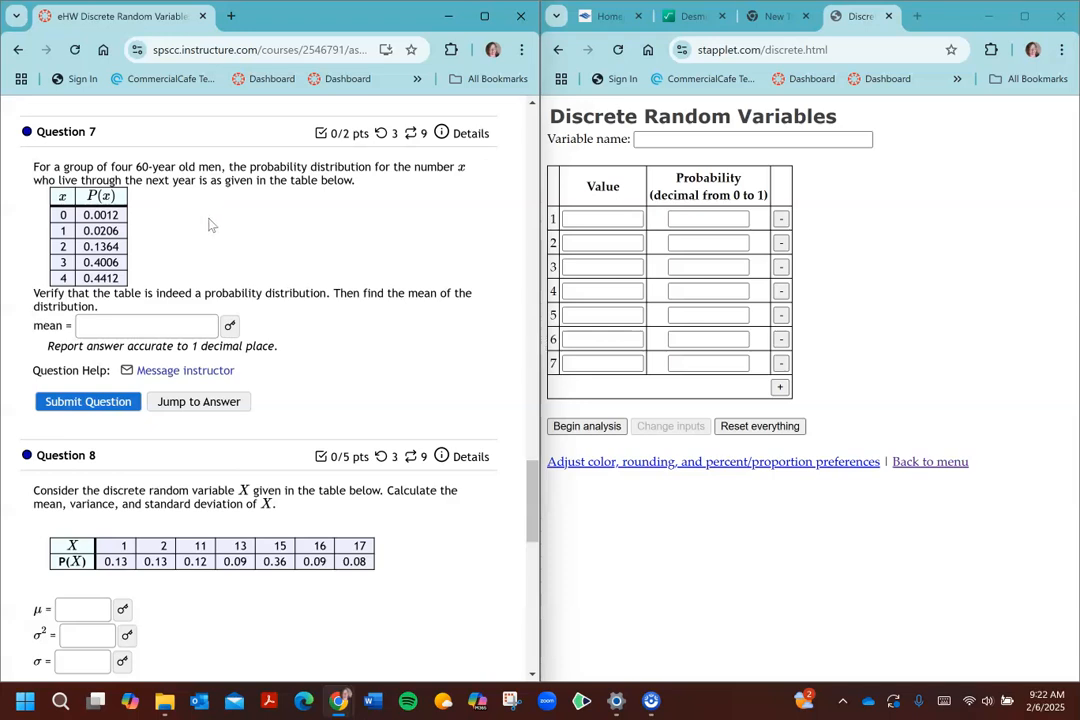
{"action": "left_click", "coordinate": [605, 223]}
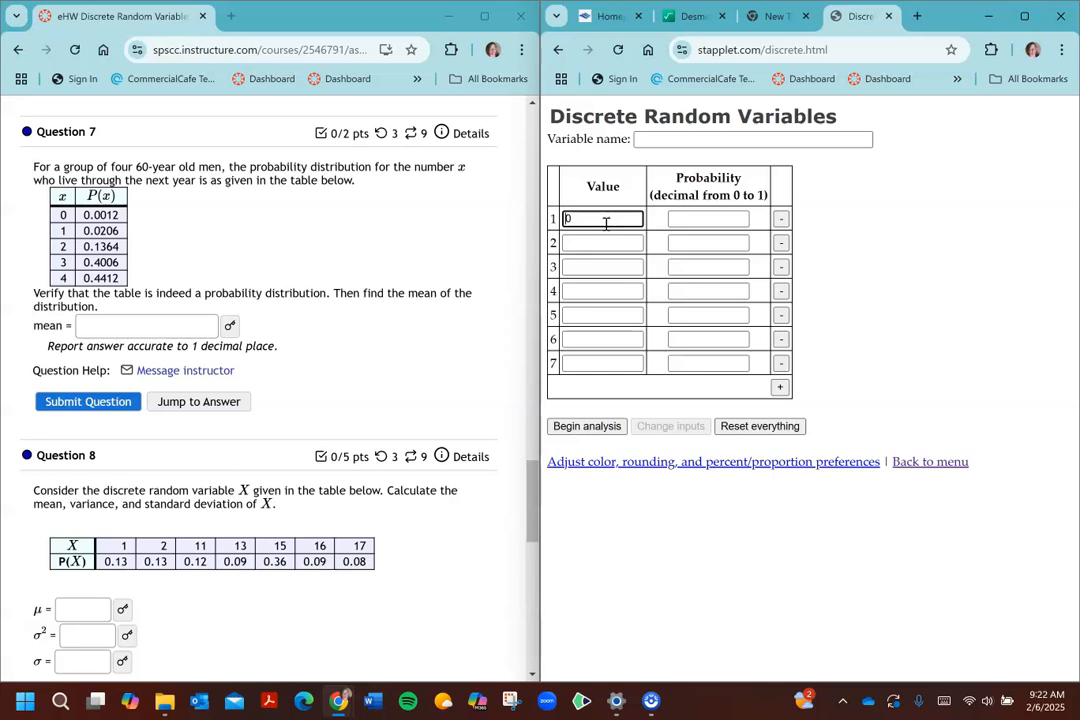
{"action": "left_click", "coordinate": [597, 242]}
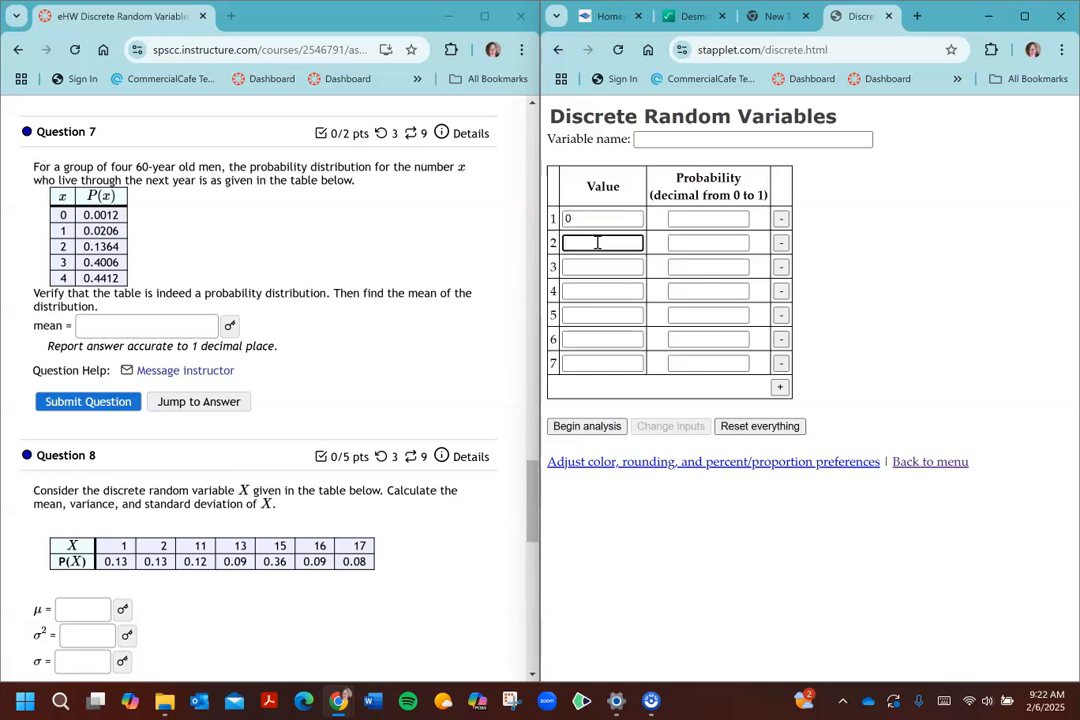
{"action": "type", "text": "1"}
Reload a blank Discrete Random Variables table from the applet menu and enter 0 and 1 as the first two values.
{"action": "left_click", "coordinate": [921, 463]}
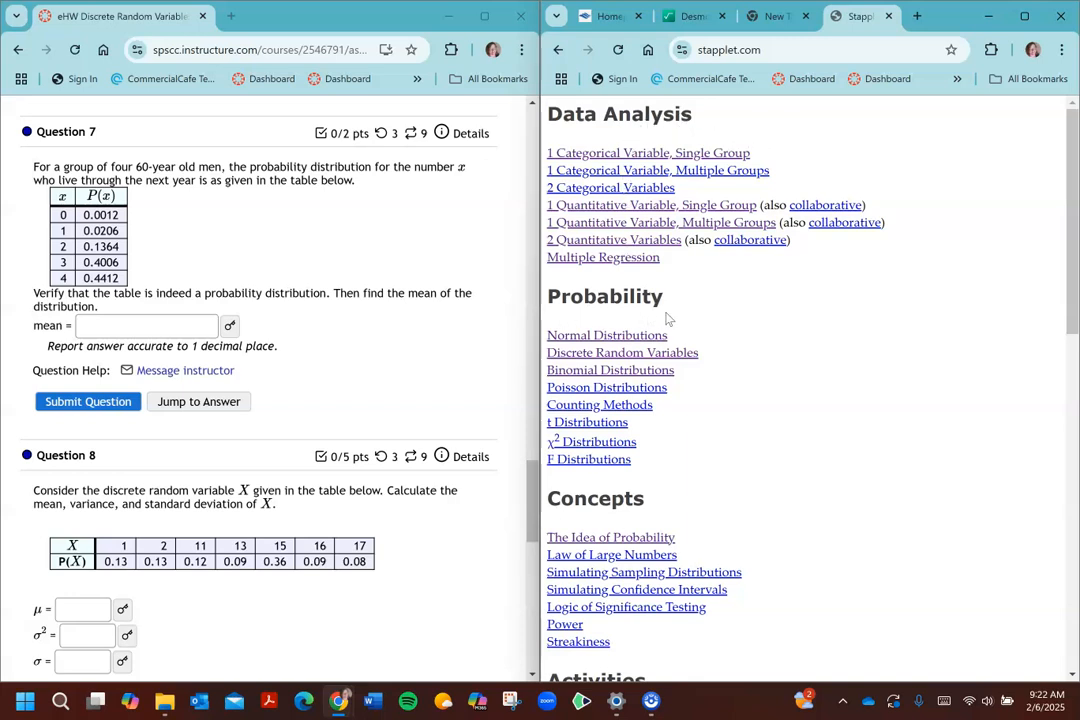
{"action": "left_click", "coordinate": [597, 356]}
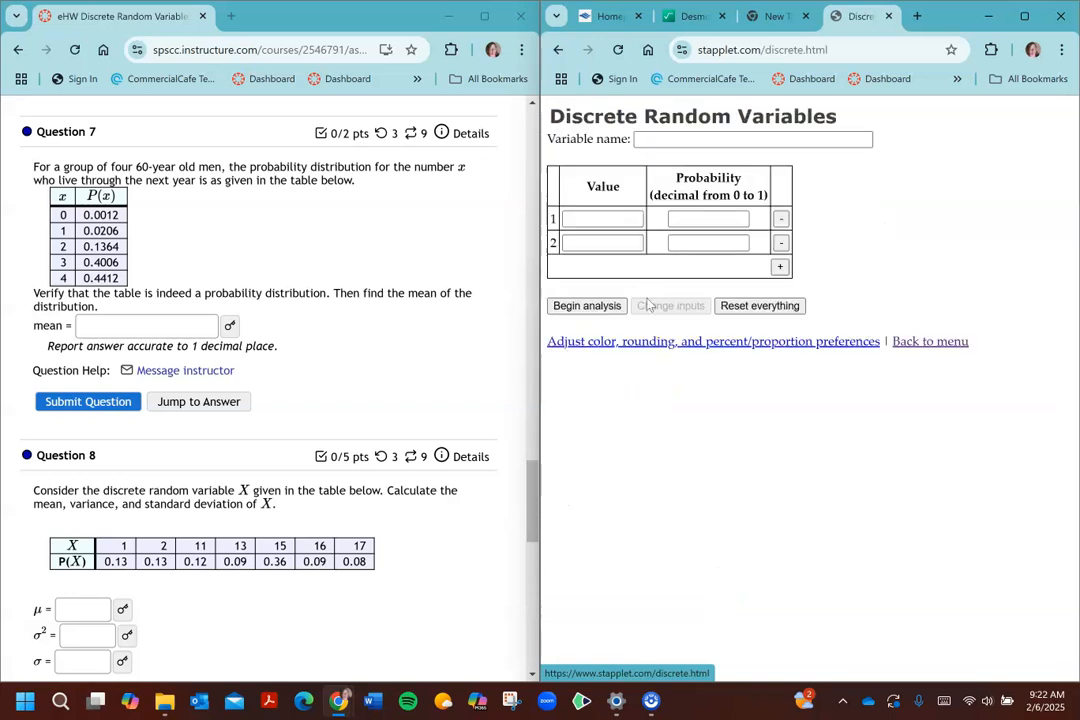
{"action": "left_click", "coordinate": [614, 216]}
{"action": "type", "text": "0"}
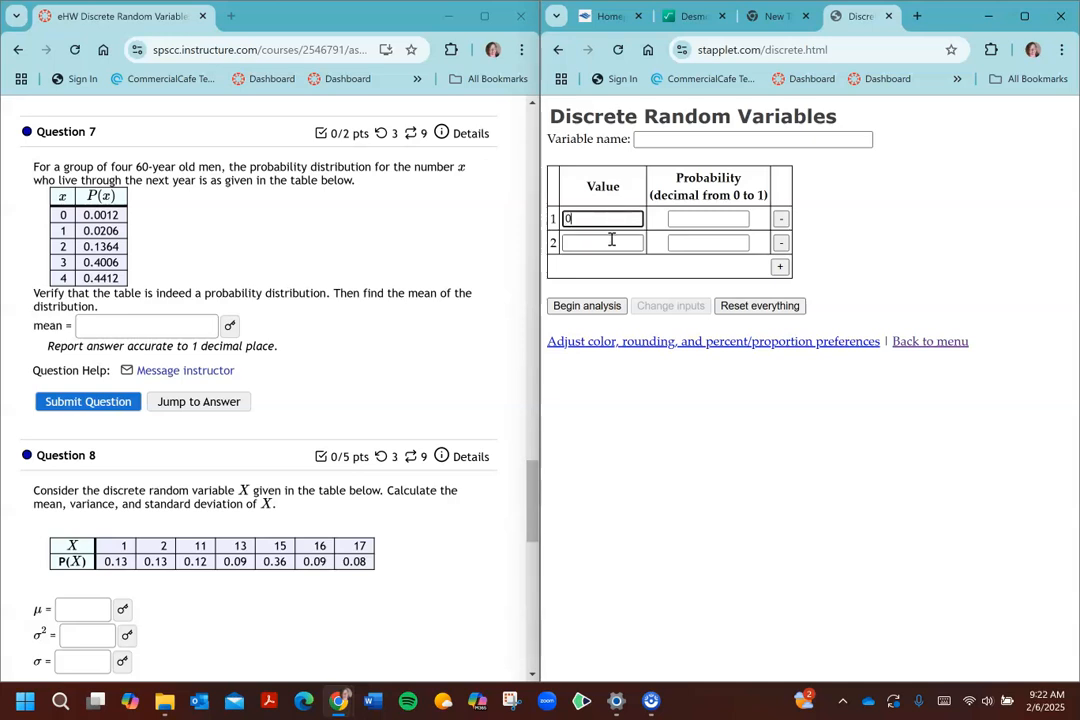
{"action": "left_click", "coordinate": [599, 246]}
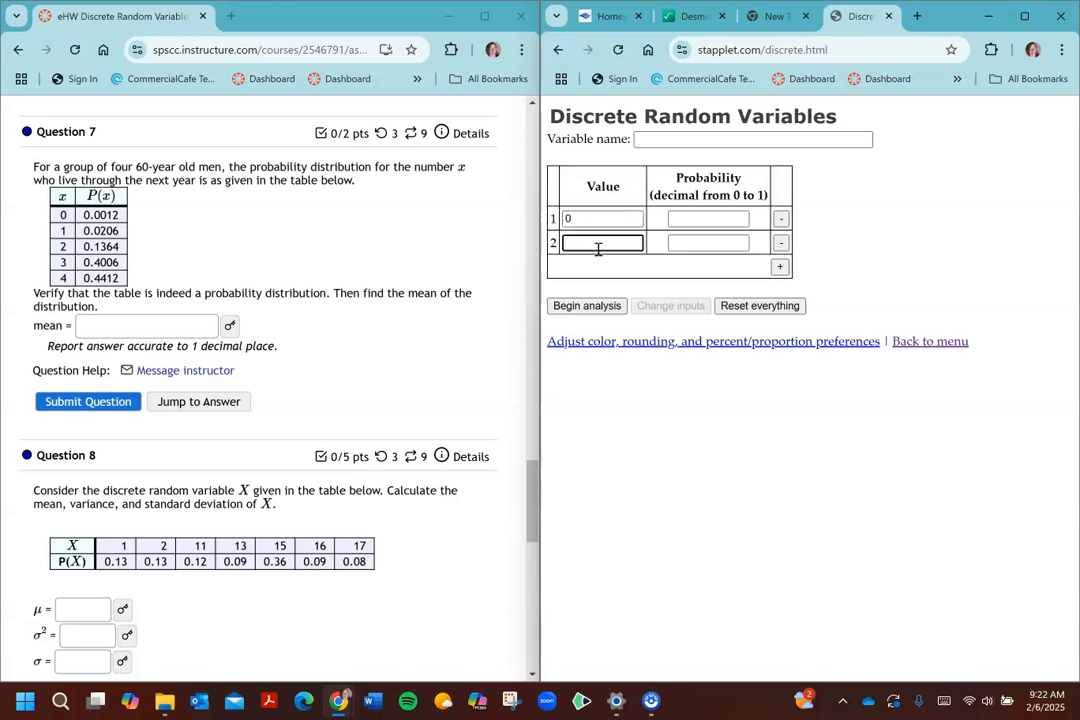
{"action": "type", "text": "1"}
Add three more rows to the distribution table and enter 2, 3 and 4 as their values.
{"action": "left_click", "coordinate": [780, 267]}
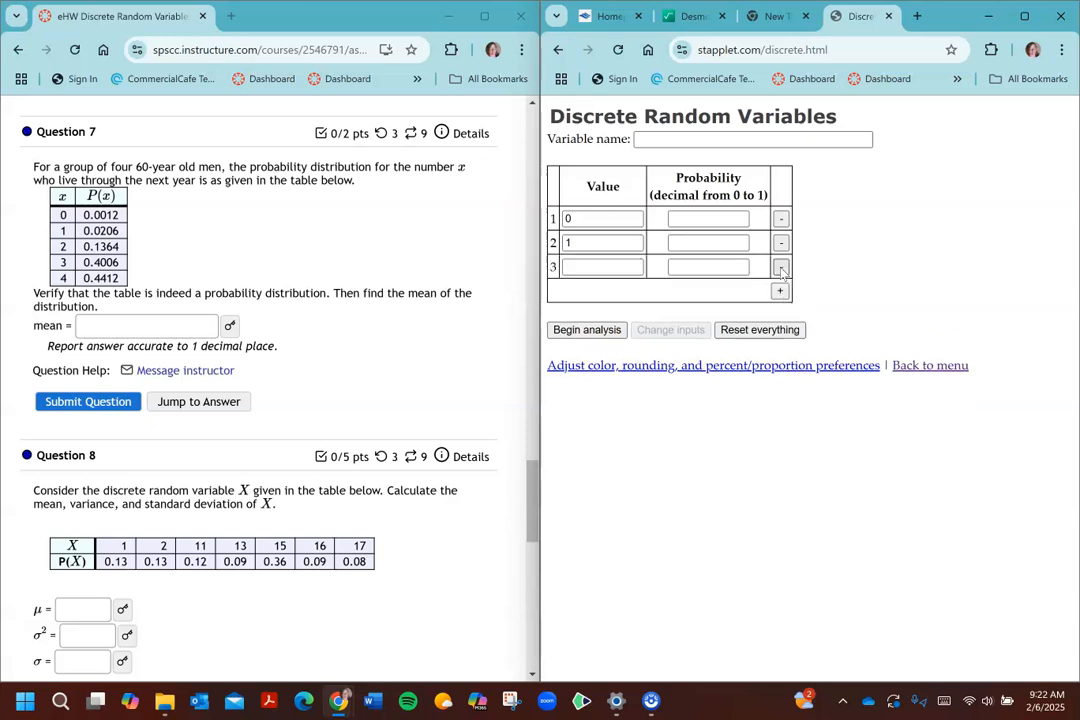
{"action": "left_click", "coordinate": [636, 268]}
{"action": "type", "text": "2"}
{"action": "left_click", "coordinate": [780, 291]}
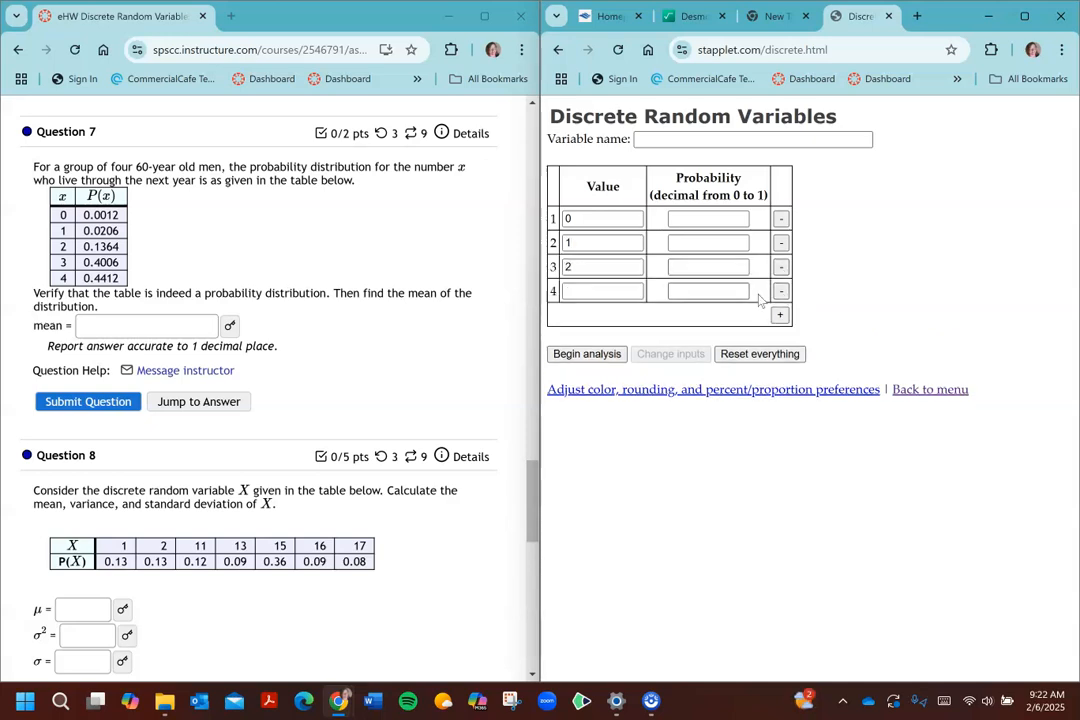
{"action": "left_click", "coordinate": [617, 292]}
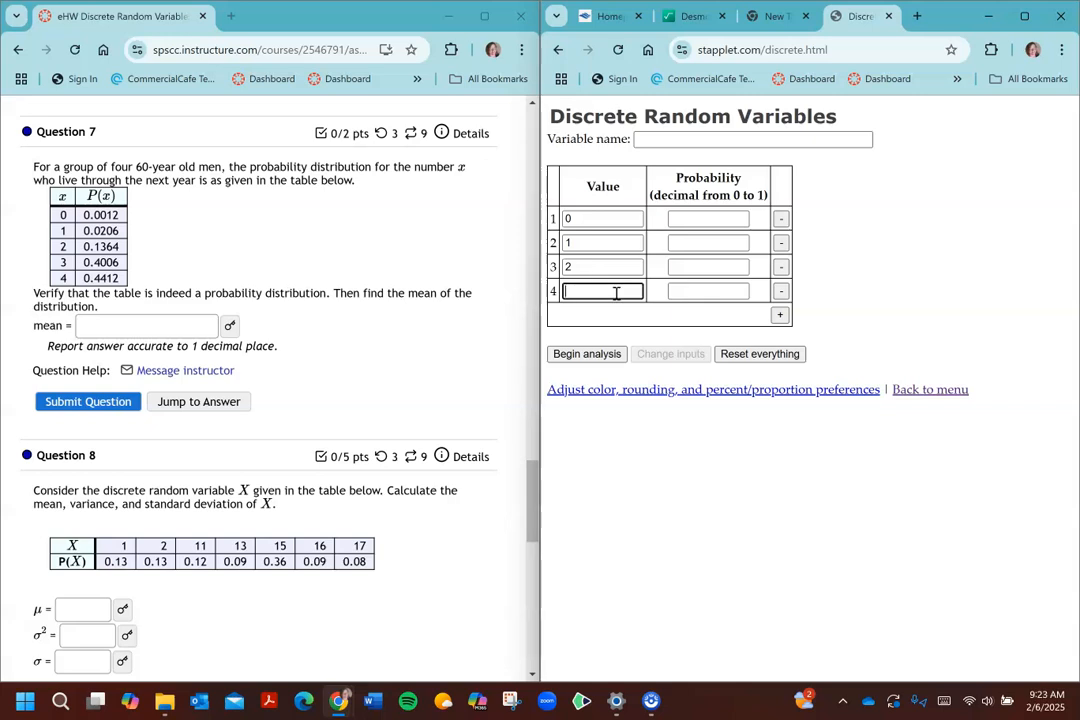
{"action": "left_click", "coordinate": [780, 316]}
{"action": "left_click", "coordinate": [610, 316]}
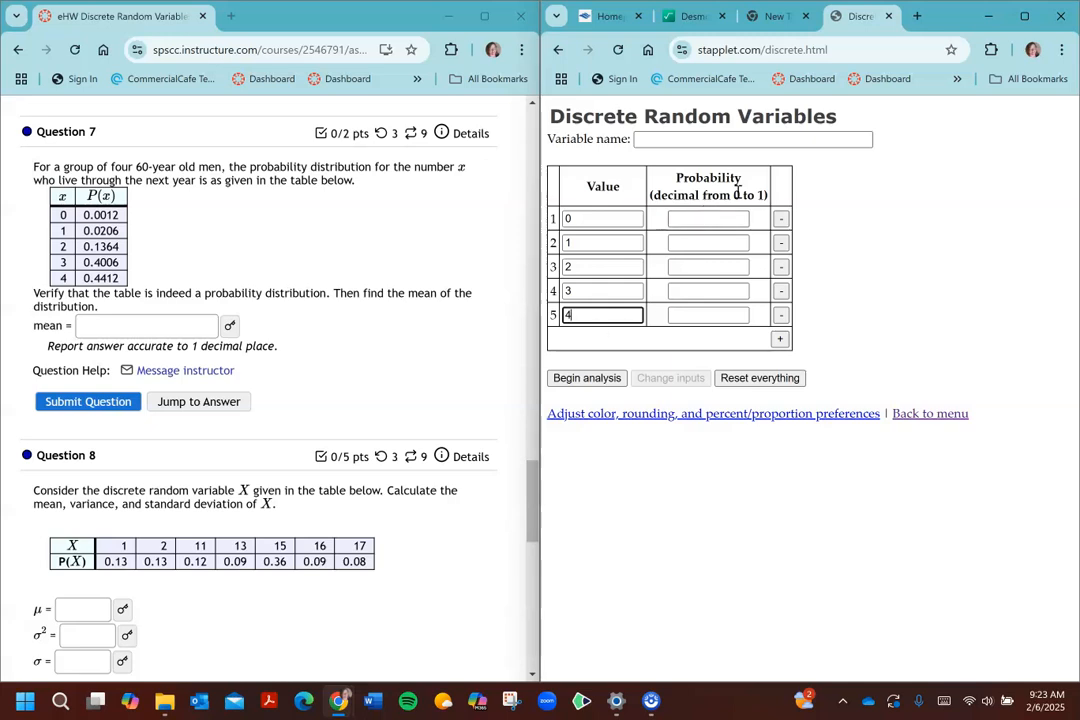
Copy the probability 0.0012 from Question 7's table into the probability cell for value 0.
{"action": "left_click", "coordinate": [690, 221]}
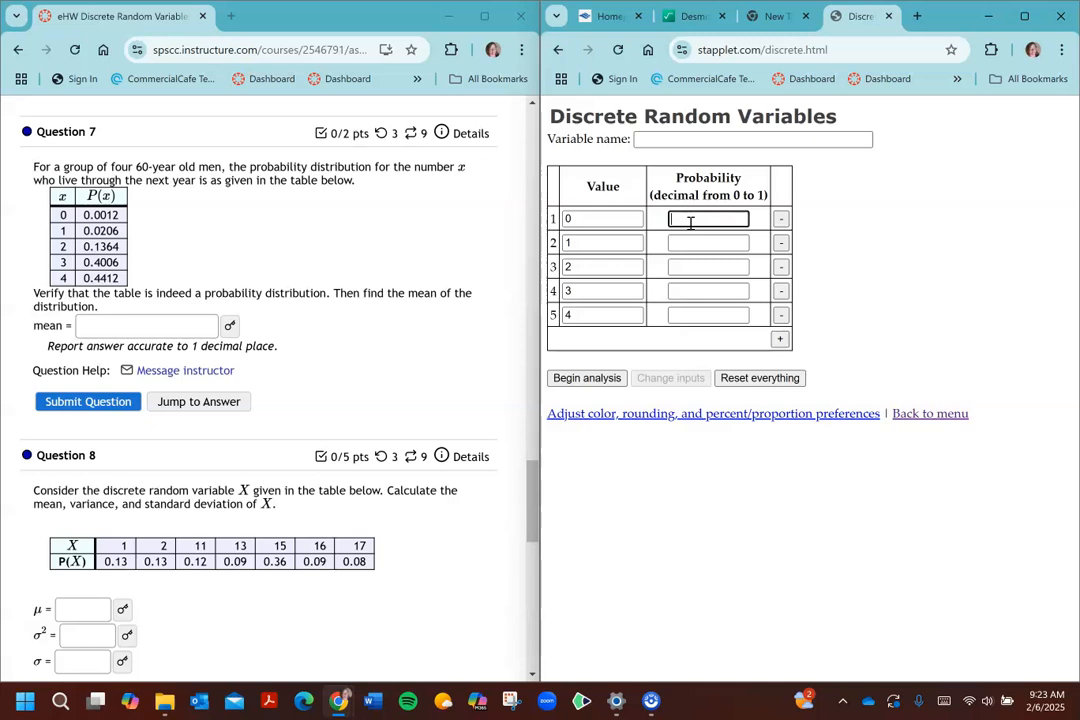
{"action": "left_click_drag", "start_coordinate": [120, 216], "coordinate": [87, 222]}
{"action": "key", "text": "ctrl+c"}
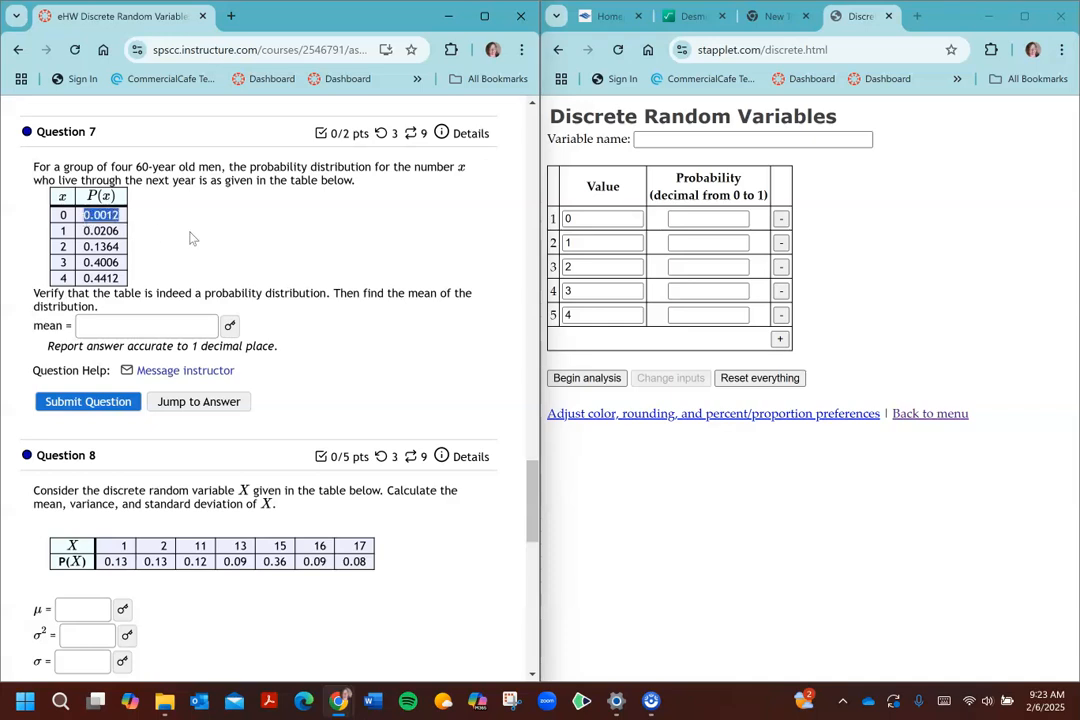
{"action": "left_click", "coordinate": [684, 219]}
{"action": "key", "text": "ctrl+v"}
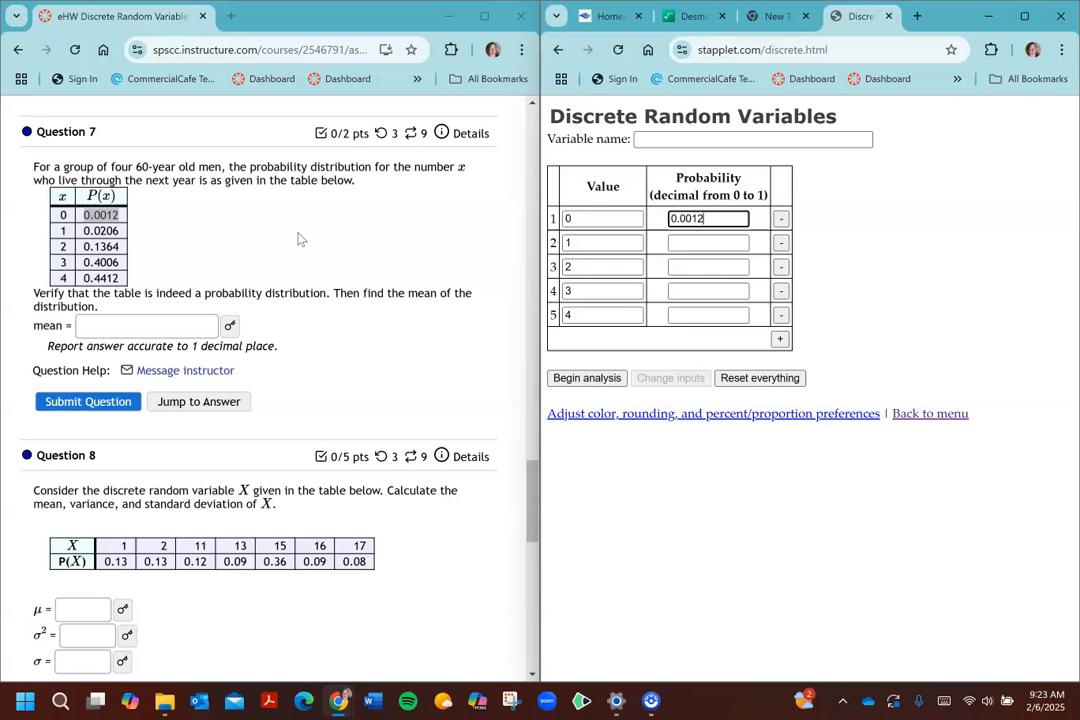
Copy Question 7's remaining probabilities 0.0206, 0.1364, 0.4006 and 0.4412 into the cells for values 1 to 4.
{"action": "left_click", "coordinate": [122, 240]}
{"action": "left_click_drag", "start_coordinate": [119, 232], "coordinate": [86, 232]}
{"action": "key", "text": "ctrl+c"}
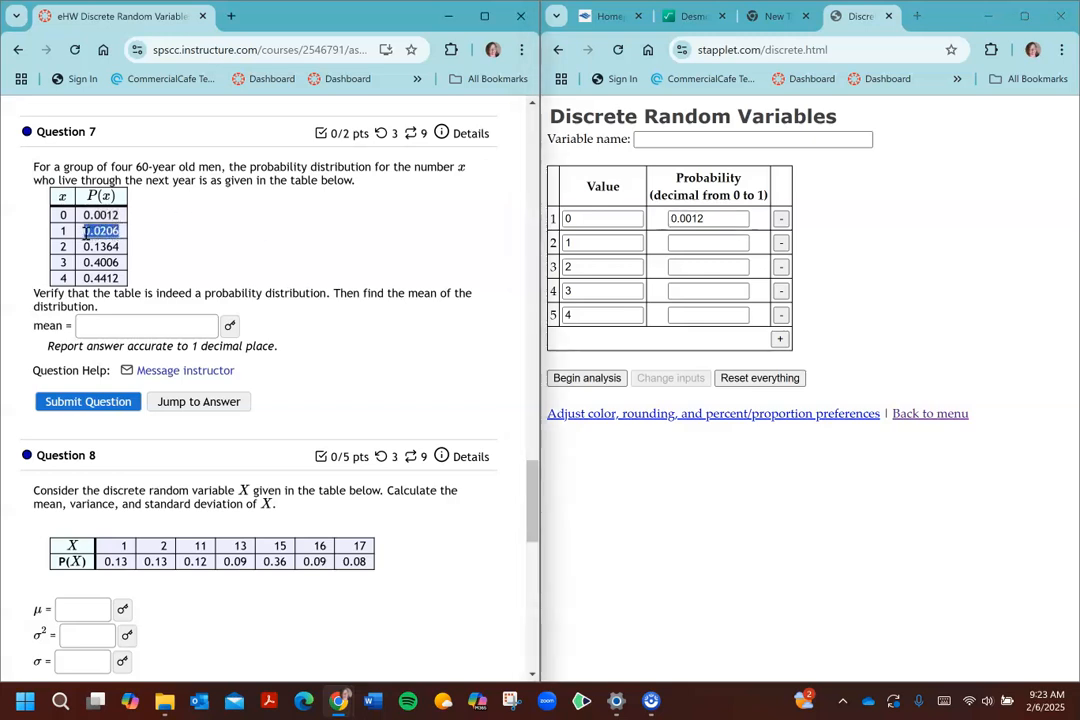
{"action": "left_click", "coordinate": [687, 244]}
{"action": "key", "text": "ctrl+v"}
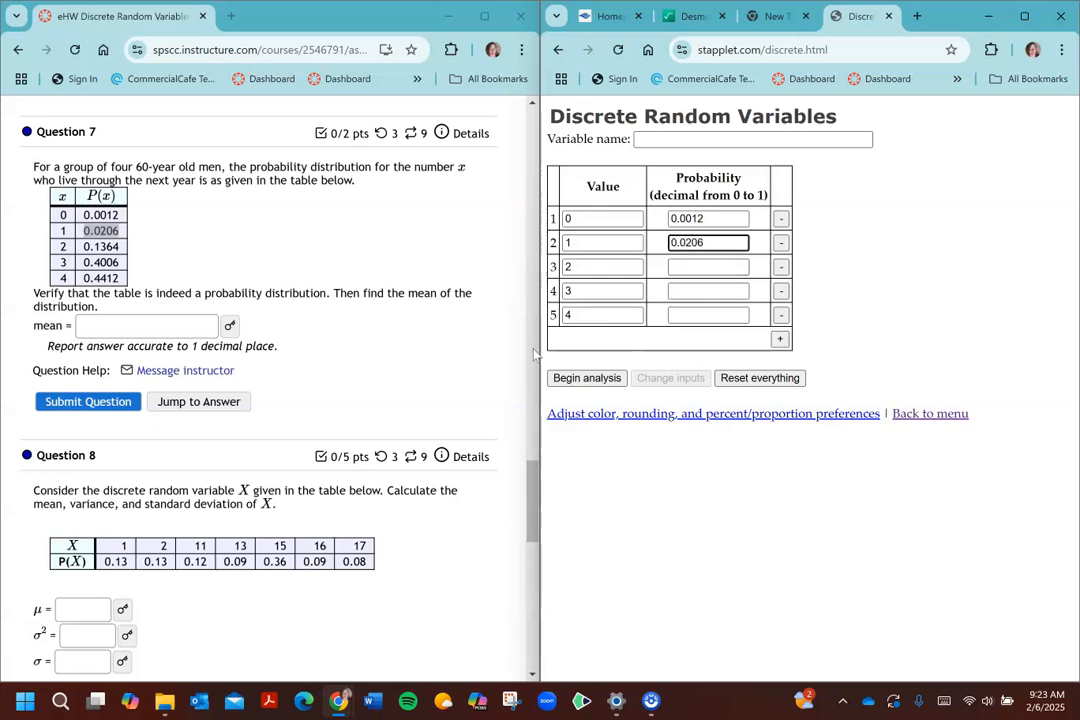
{"action": "left_click", "coordinate": [228, 249]}
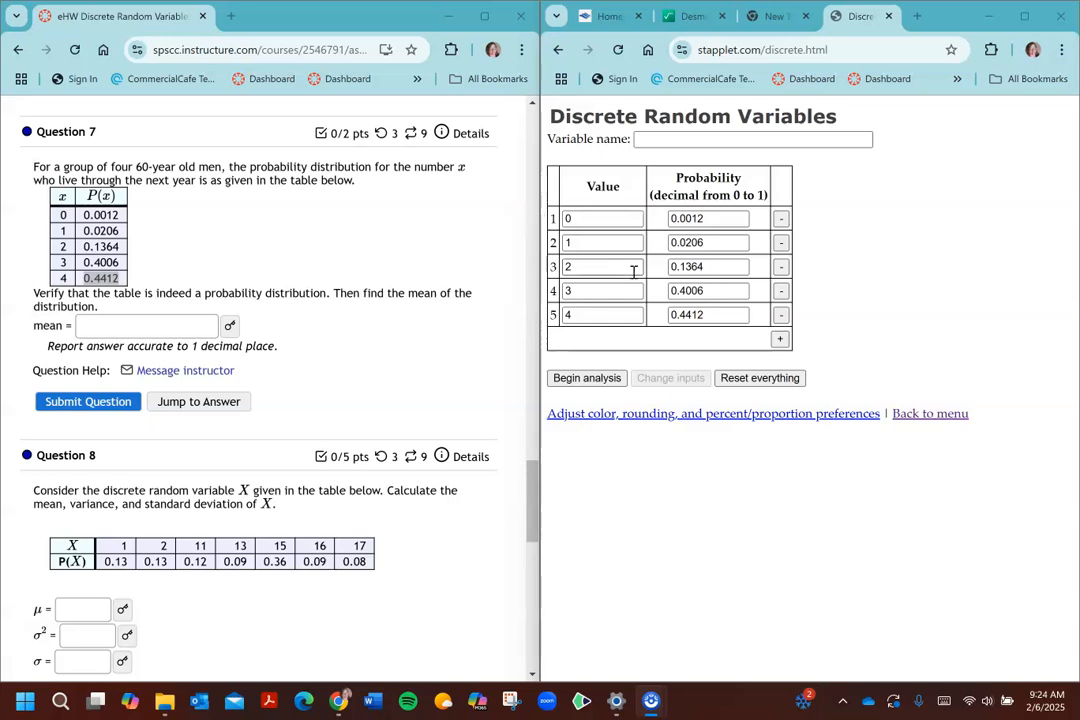
{"action": "left_click", "coordinate": [376, 249]}
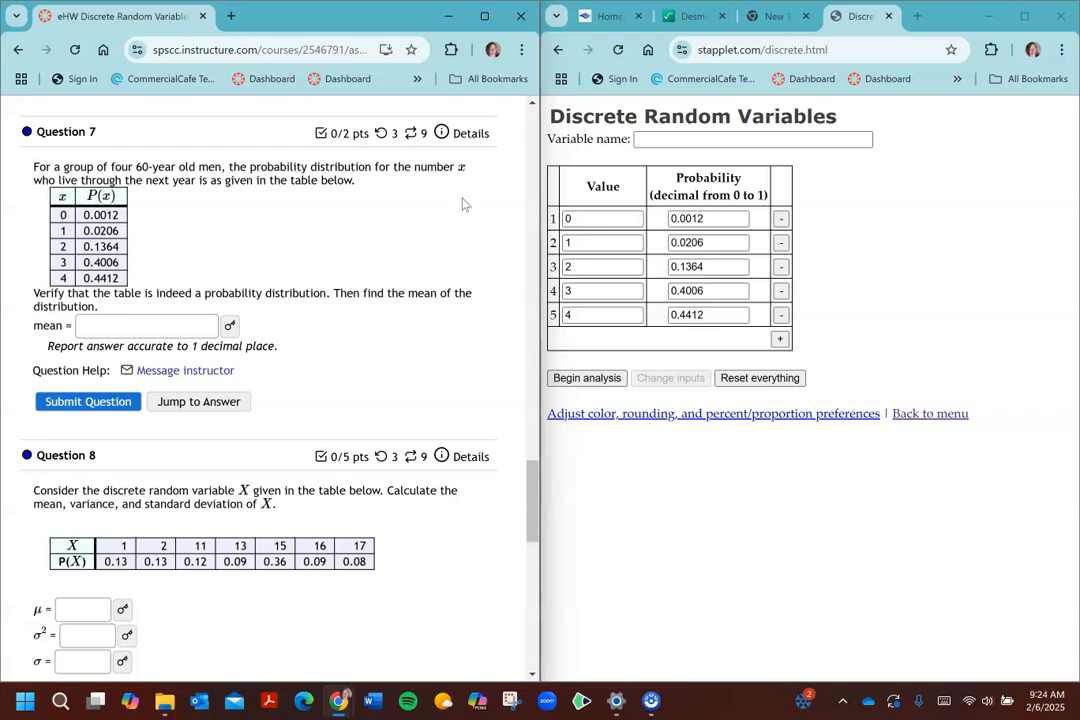
Name the variable "Number of 60 yr old men who will live through the next year".
{"action": "left_click", "coordinate": [672, 138]}
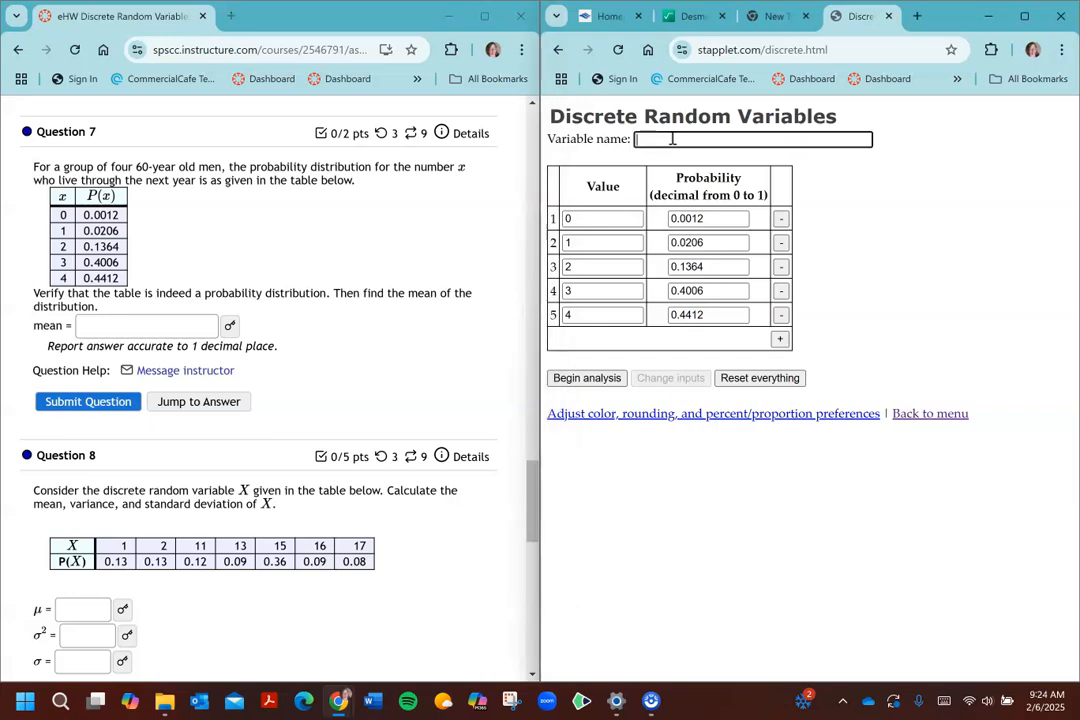
{"action": "type", "text": "Number of 60 yr old men who"}
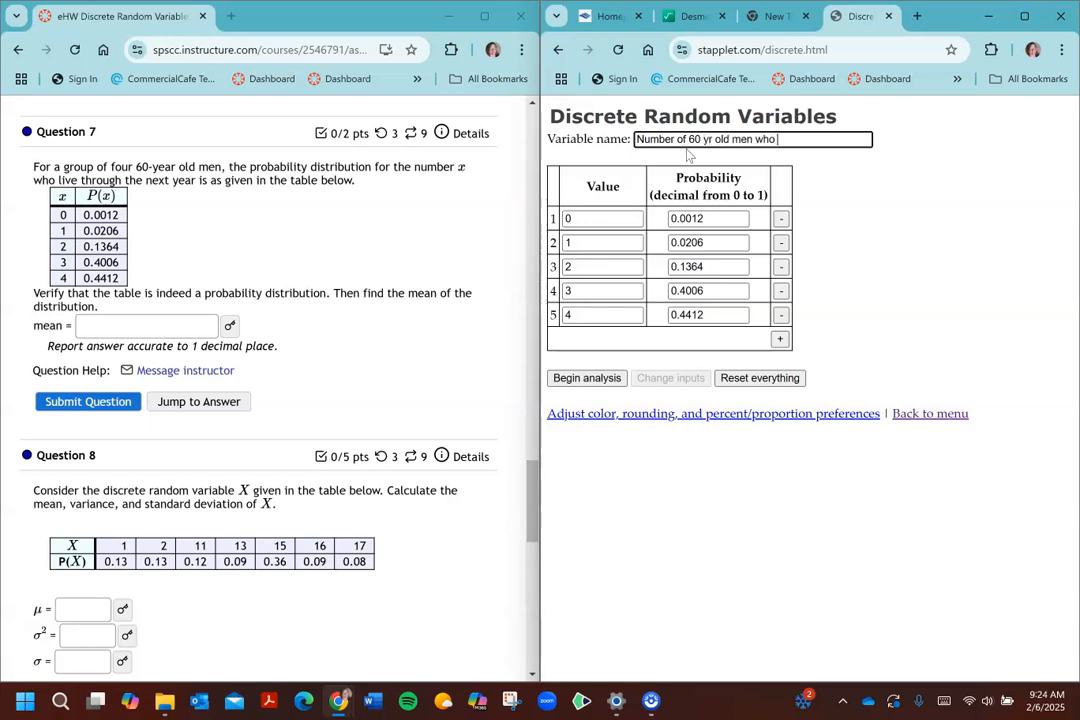
{"action": "type", "text": " will live through the next"}
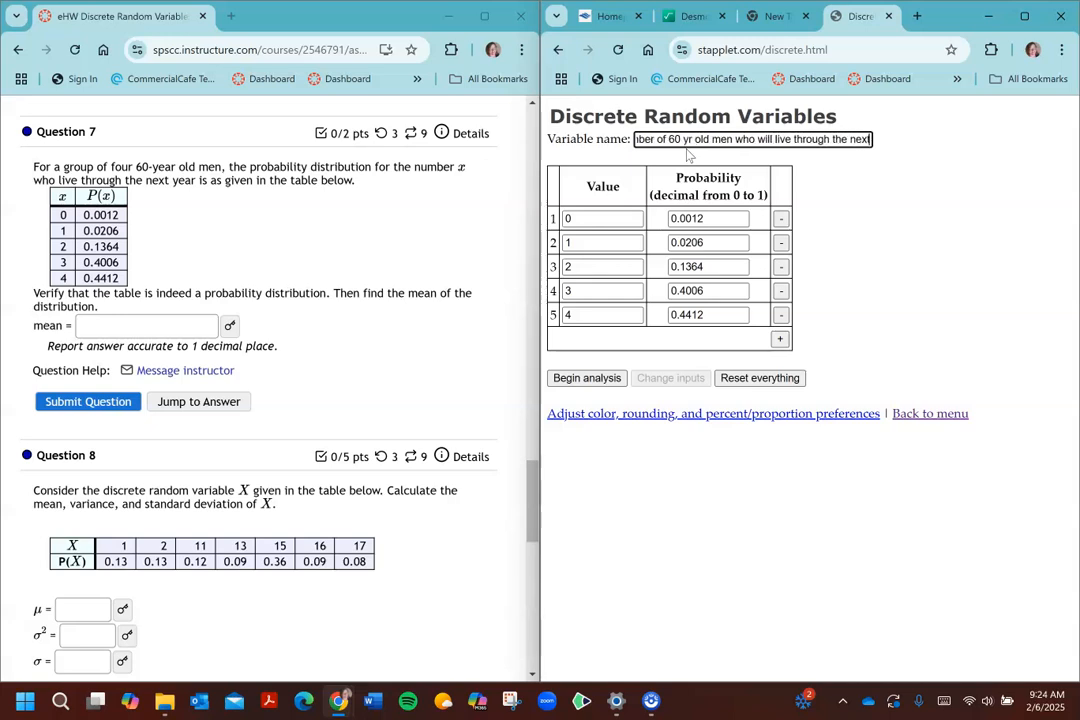
{"action": "type", "text": " year"}
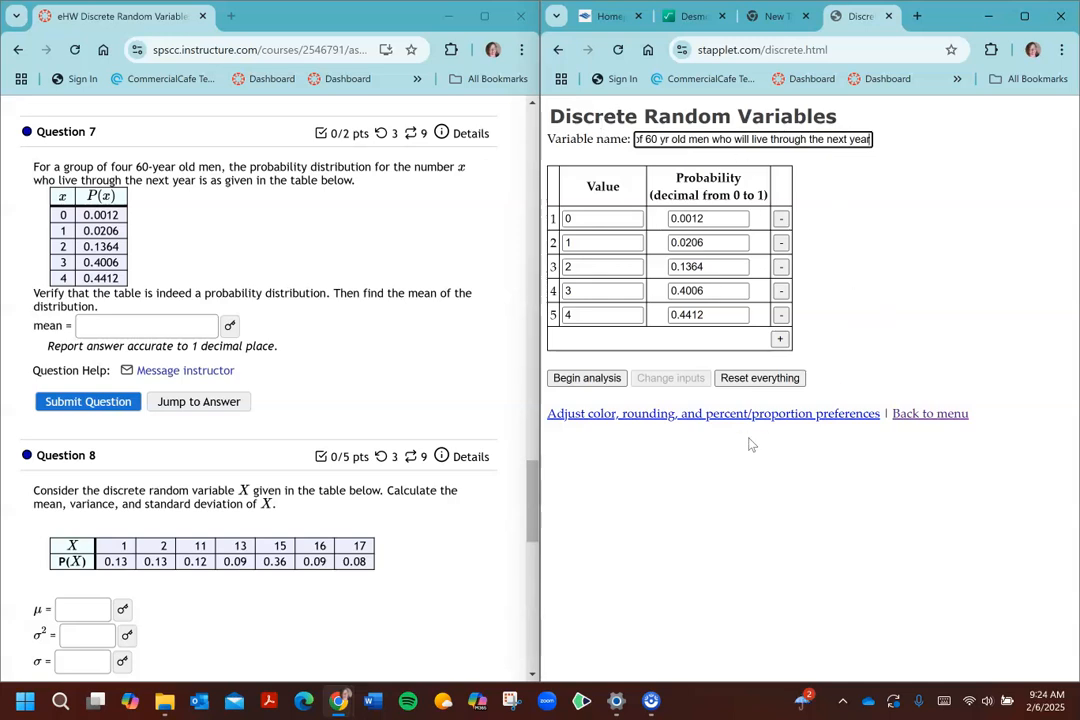
Run the analysis of the distribution and maximize the browser window to show the whole graph.
{"action": "left_click", "coordinate": [585, 381]}
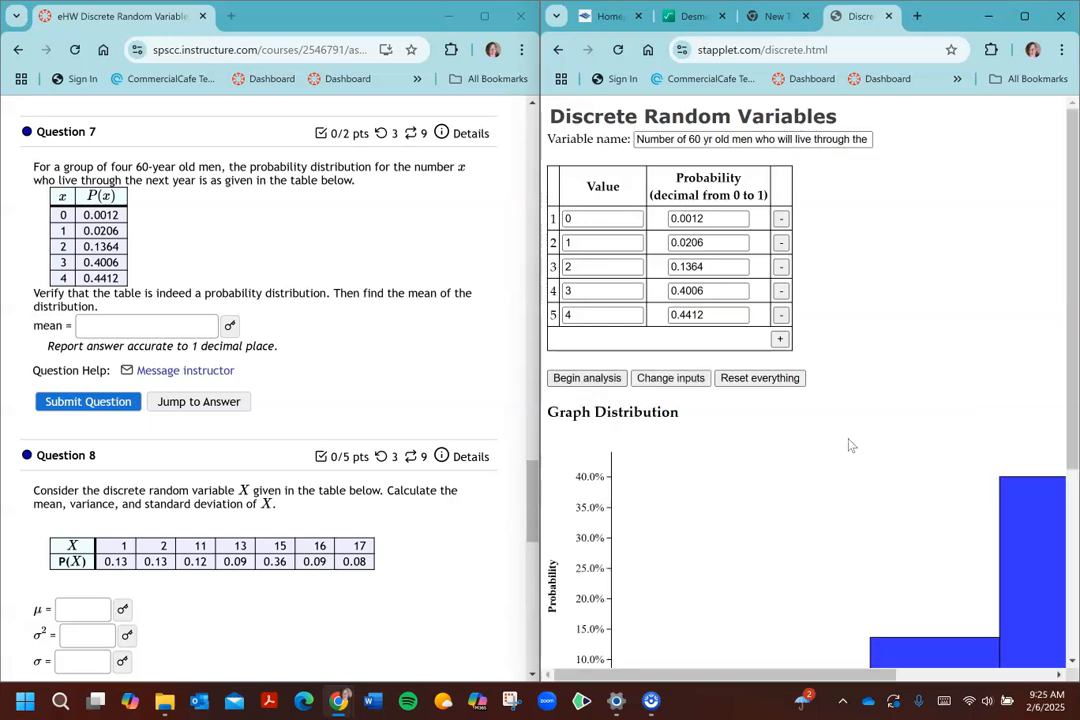
{"action": "scroll", "coordinate": [900, 488], "scroll_direction": "down", "scroll_amount": 1}
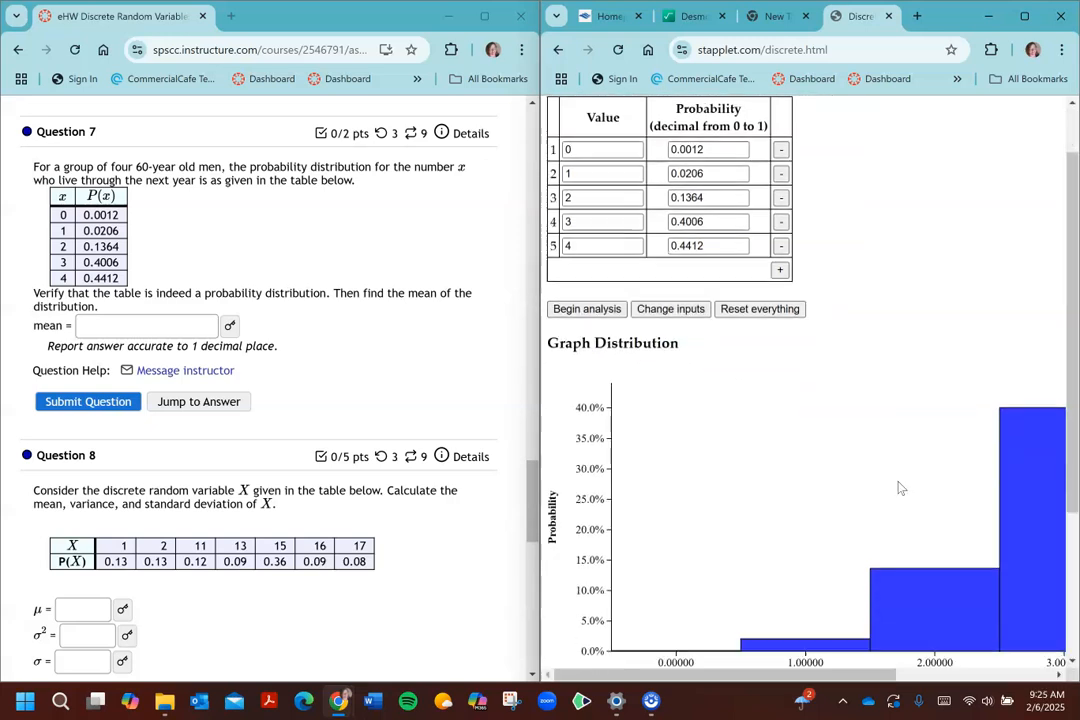
{"action": "scroll", "coordinate": [900, 488], "scroll_direction": "down", "scroll_amount": 1}
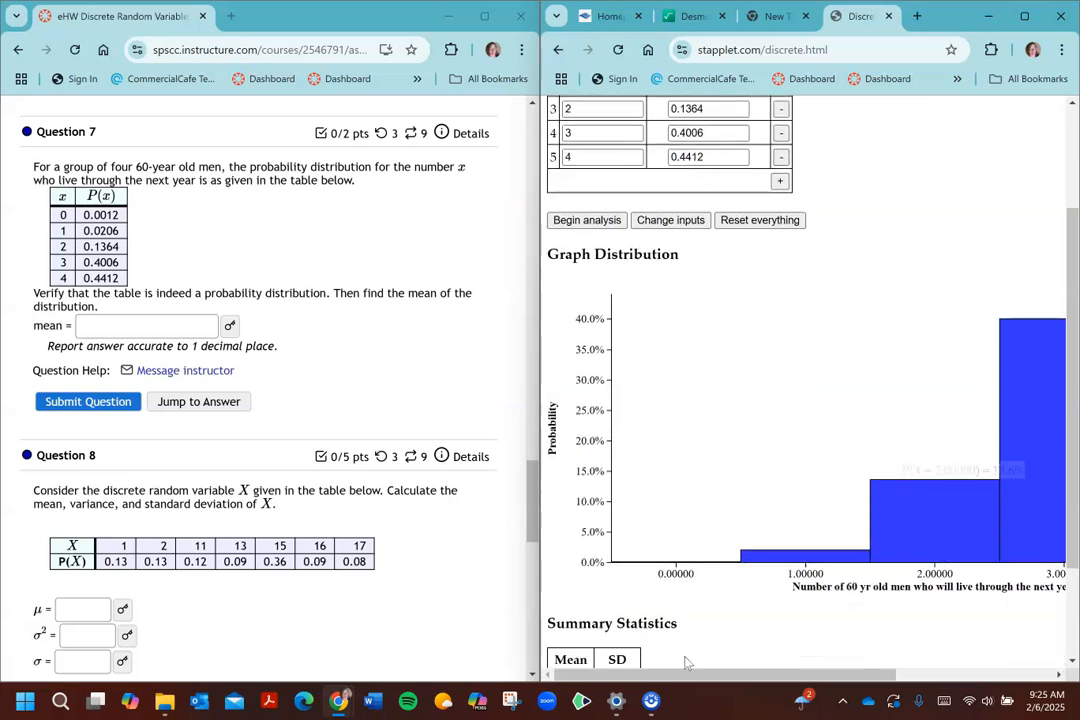
{"action": "scroll", "coordinate": [776, 627], "scroll_direction": "down", "scroll_amount": 1}
{"action": "left_click_drag", "start_coordinate": [766, 677], "coordinate": [812, 678]}
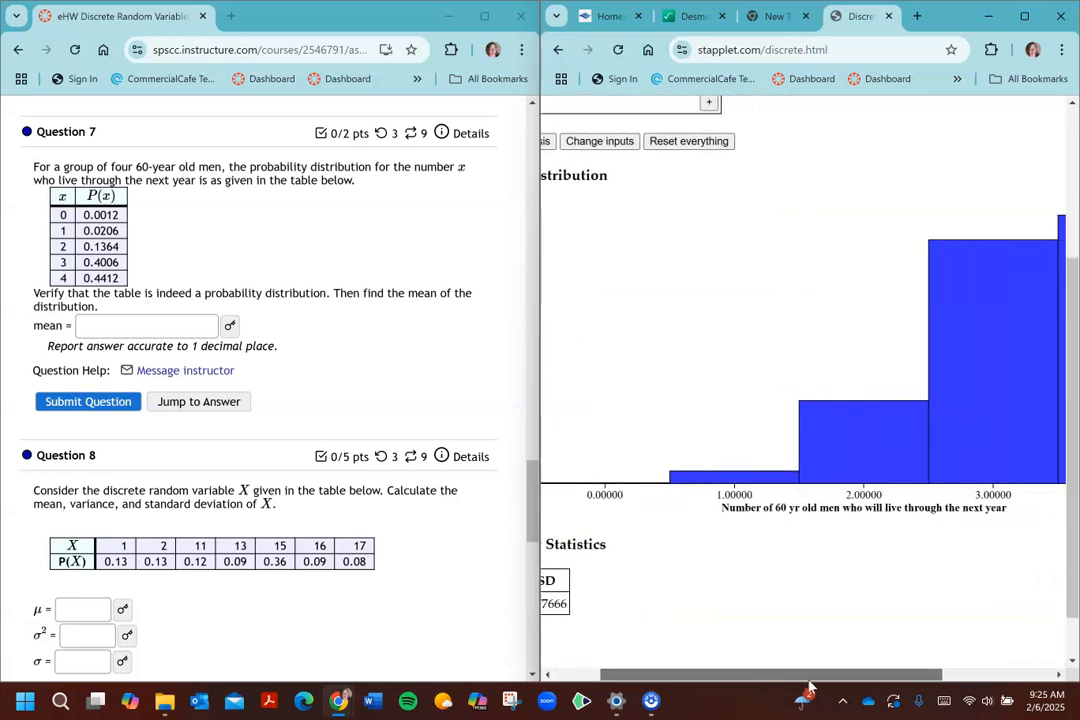
{"action": "left_click", "coordinate": [1024, 16]}
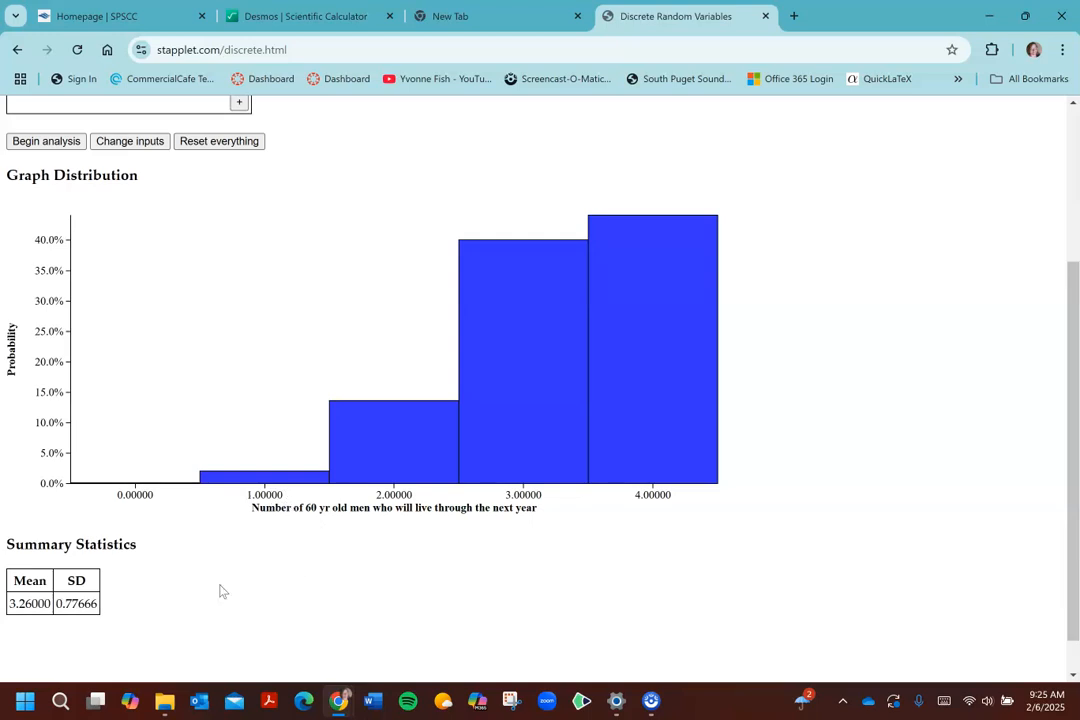
Examine the mean and SD in the summary statistics up close, and return the applet window beside the homework.
{"action": "scroll", "coordinate": [222, 590], "scroll_direction": "down", "scroll_amount": 1}
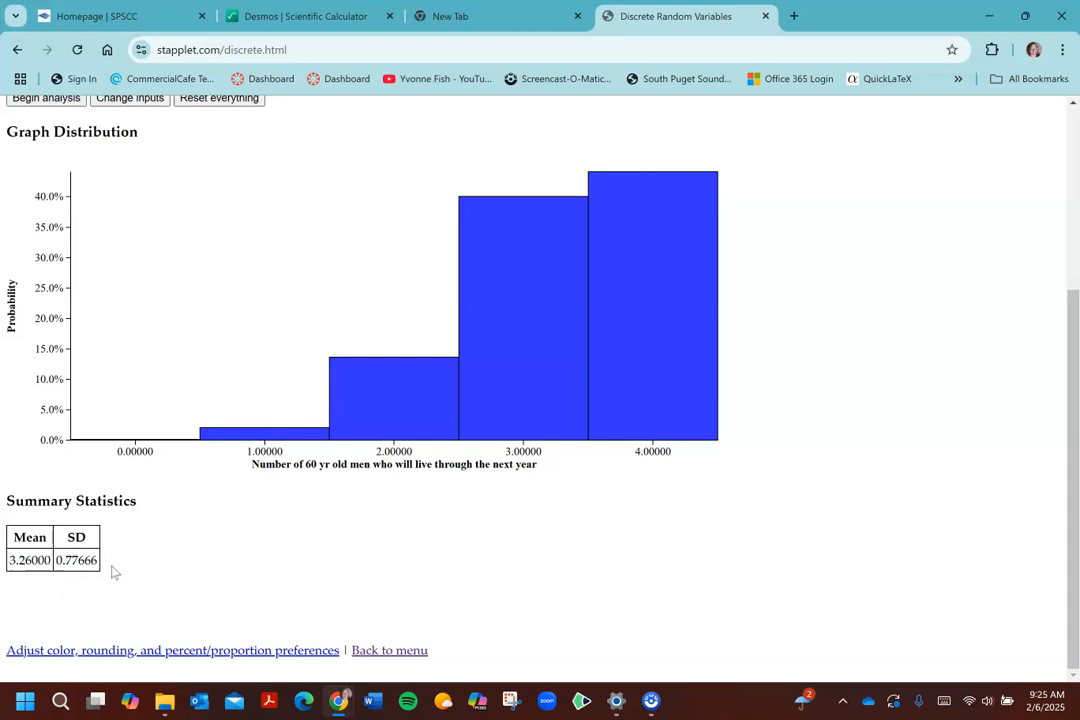
{"action": "scroll", "coordinate": [113, 557], "scroll_direction": "up", "scroll_amount": 5}
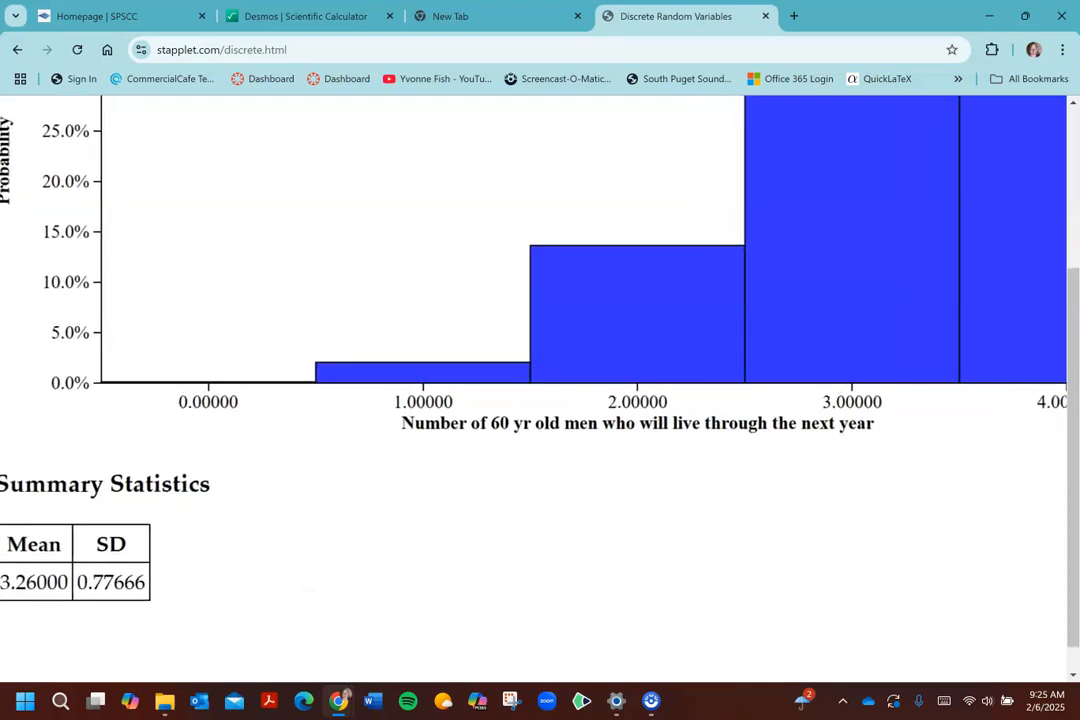
{"action": "scroll", "coordinate": [381, 580], "scroll_direction": "down", "scroll_amount": 5}
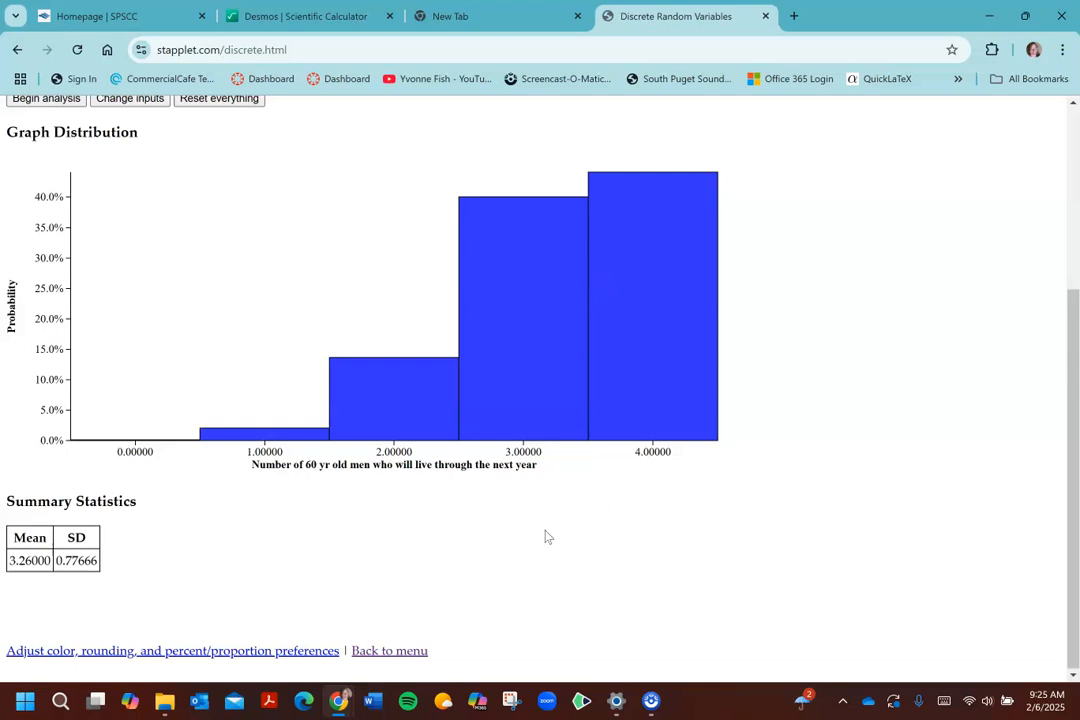
{"action": "key", "text": "super+Right"}
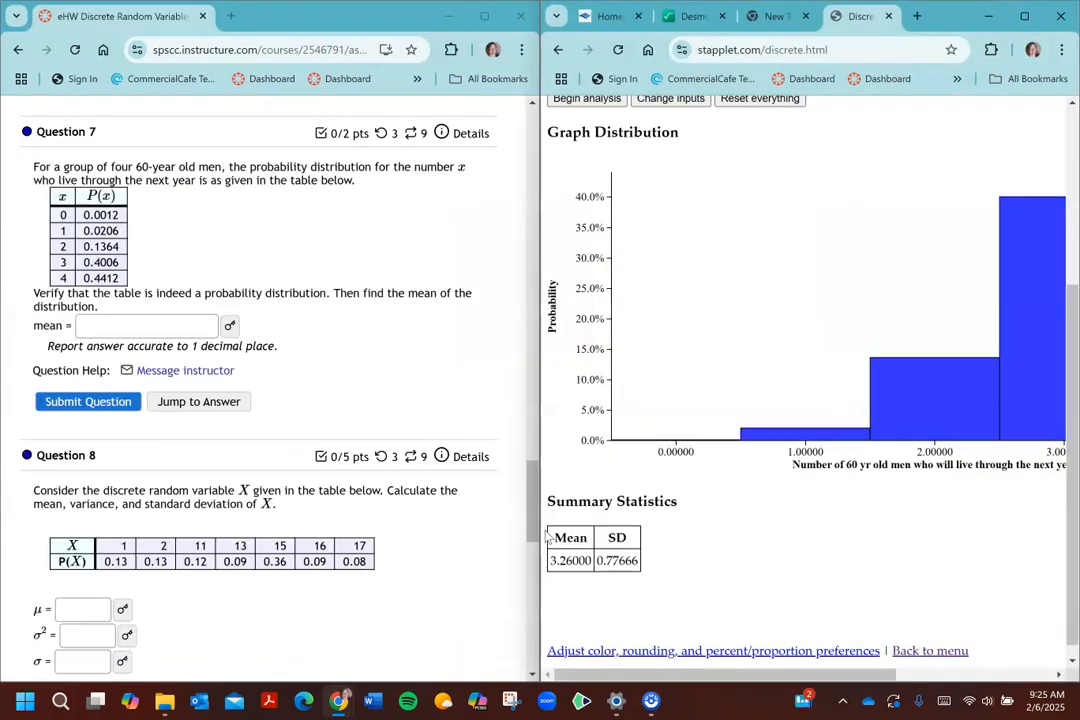
Answer Question 7 with a mean of 3.3, rounded to one decimal place, and check the answer's preview.
{"action": "left_click", "coordinate": [168, 328]}
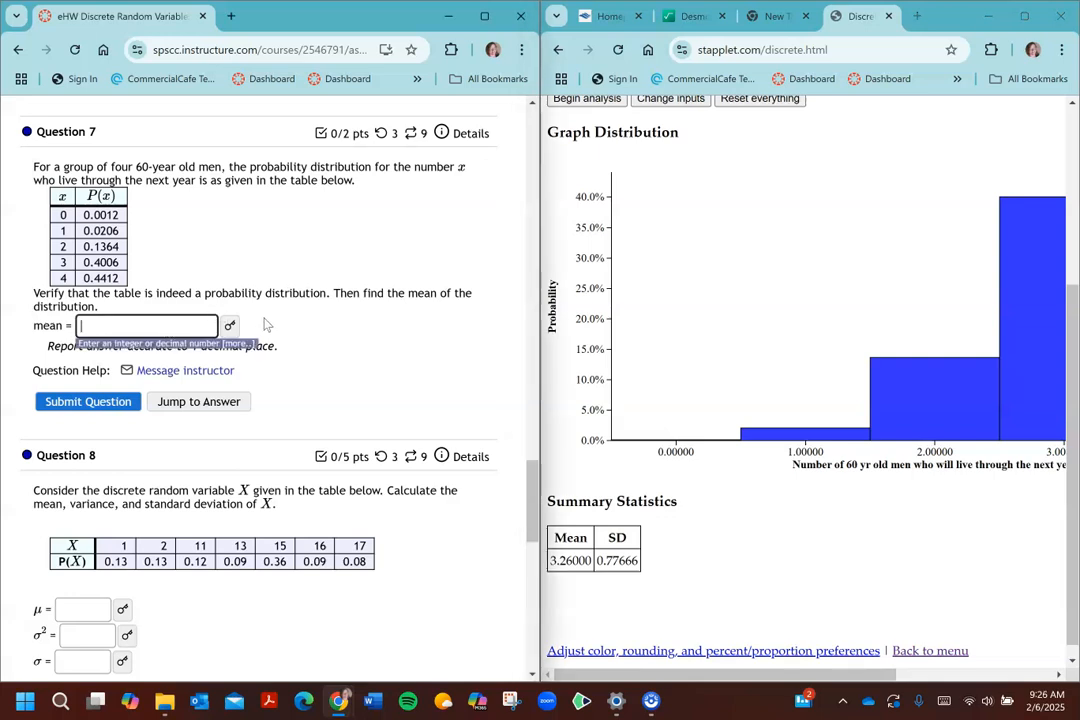
{"action": "type", "text": "3.26"}
{"action": "left_click", "coordinate": [270, 322]}
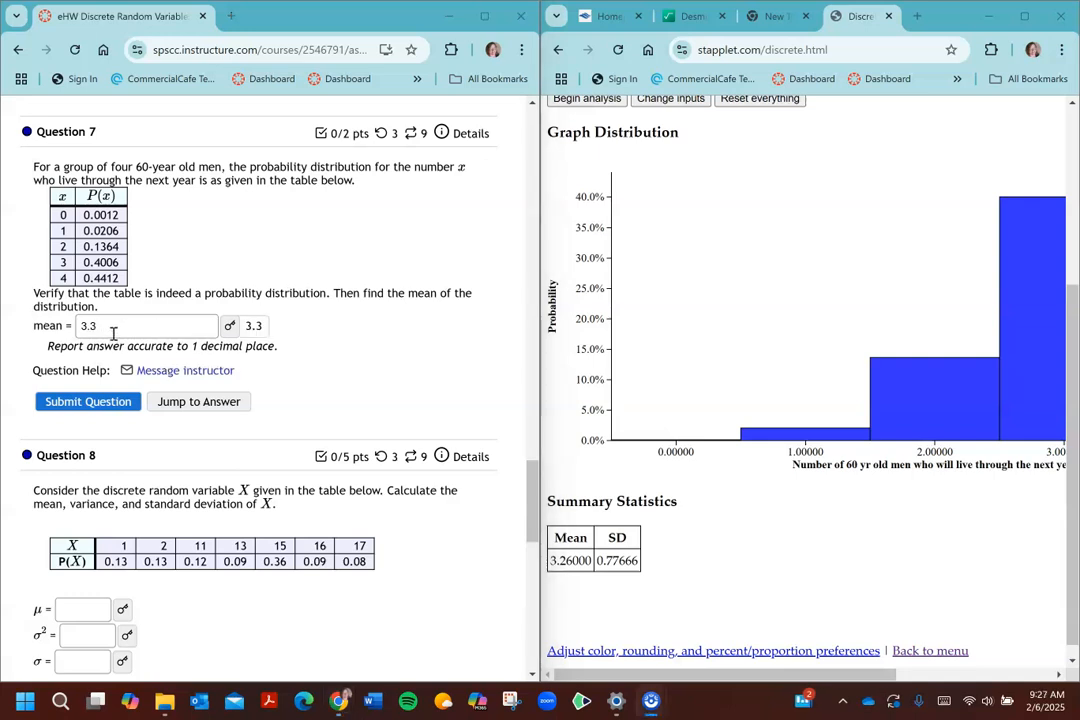
{"action": "left_click", "coordinate": [106, 327]}
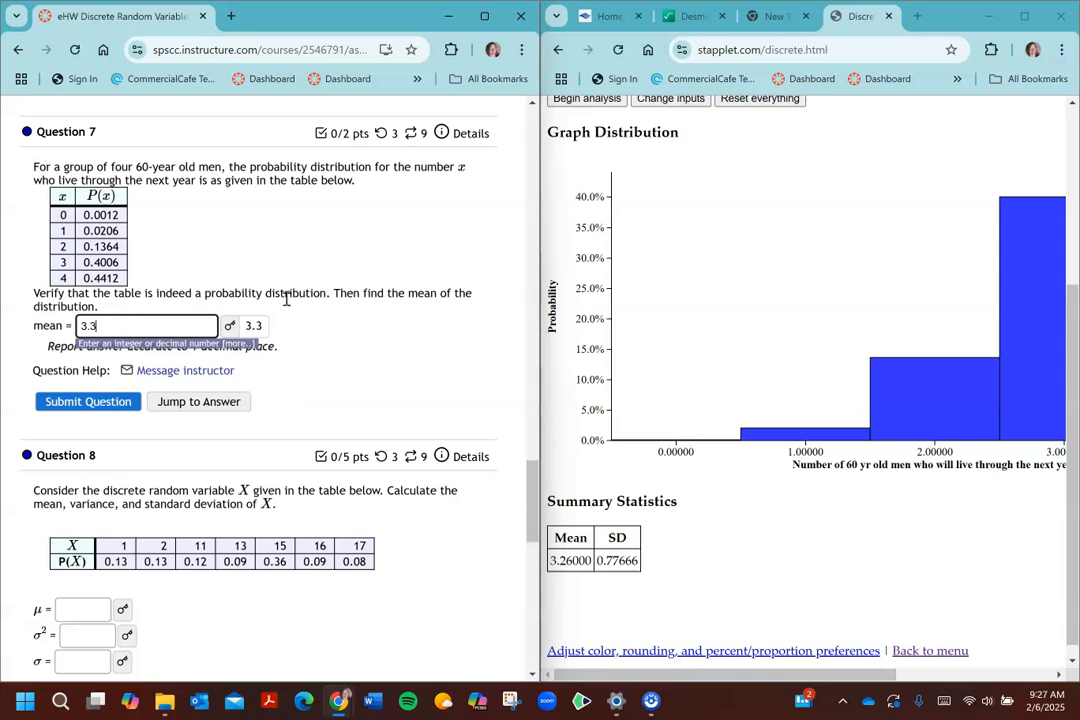
{"action": "left_click", "coordinate": [232, 327]}
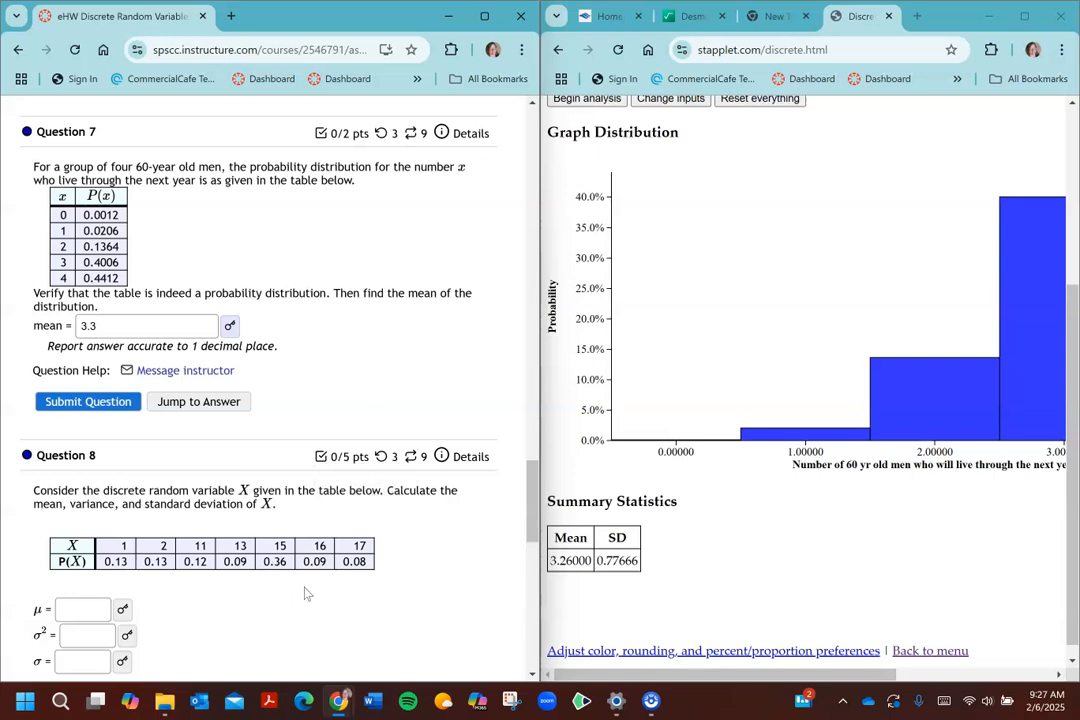
Reset the applet, clearing all entries of the Question 7 distribution, to start on Question 8.
{"action": "scroll", "coordinate": [400, 573], "scroll_direction": "down", "scroll_amount": 1}
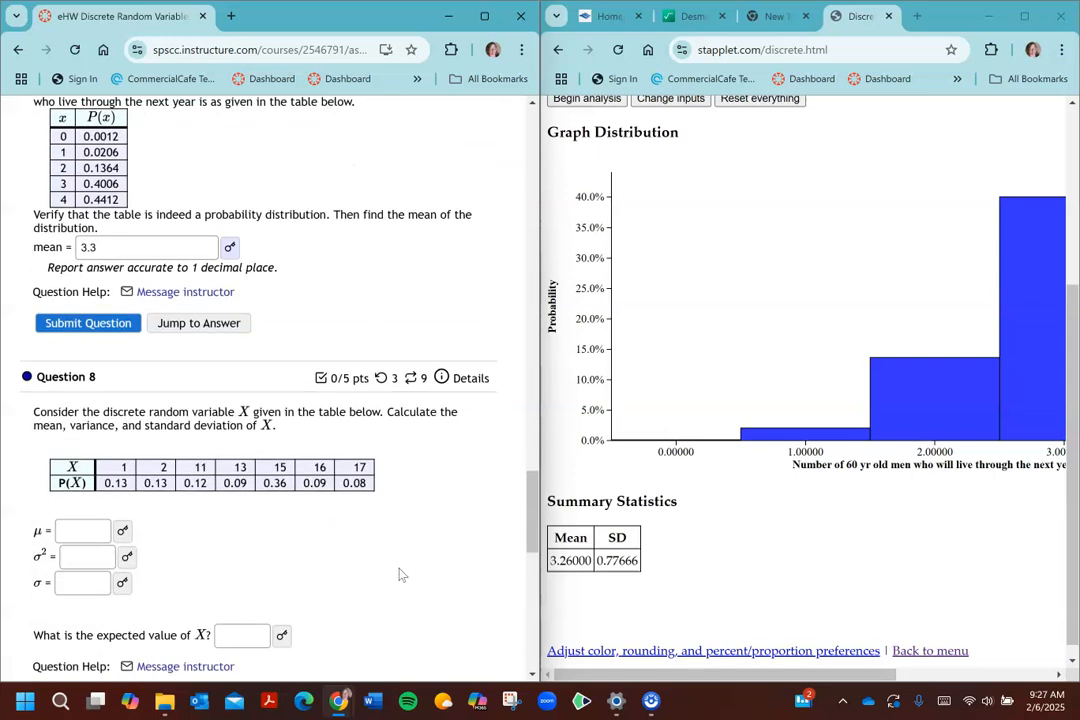
{"action": "scroll", "coordinate": [400, 573], "scroll_direction": "down", "scroll_amount": 1}
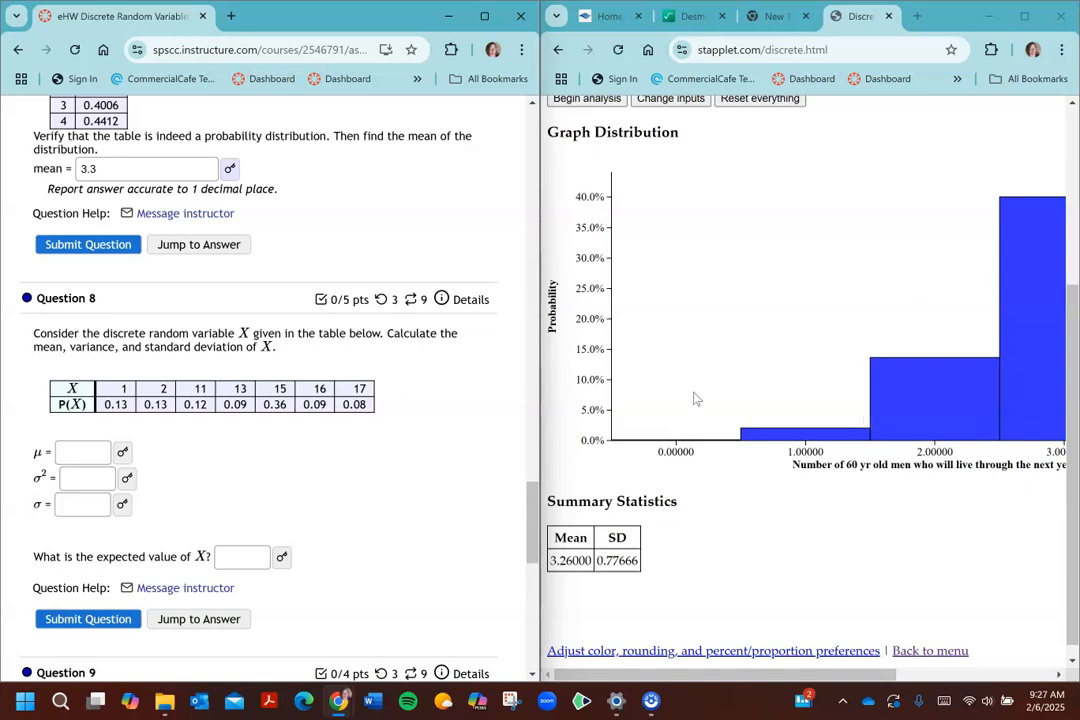
{"action": "scroll", "coordinate": [698, 400], "scroll_direction": "up", "scroll_amount": 3}
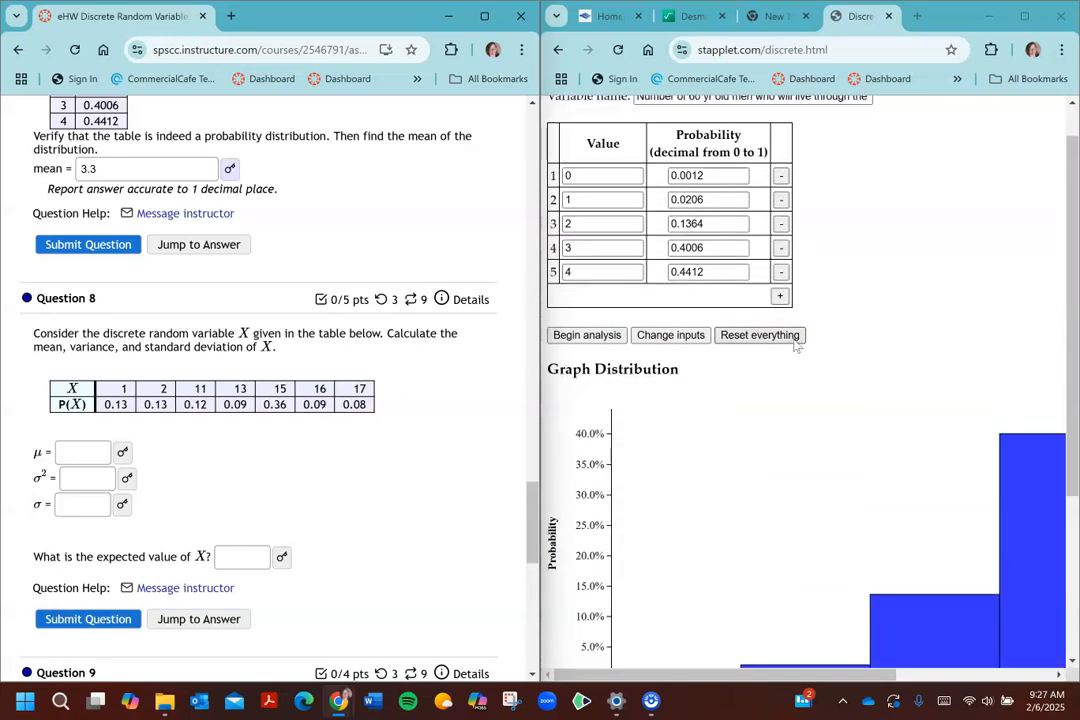
{"action": "left_click", "coordinate": [795, 340]}
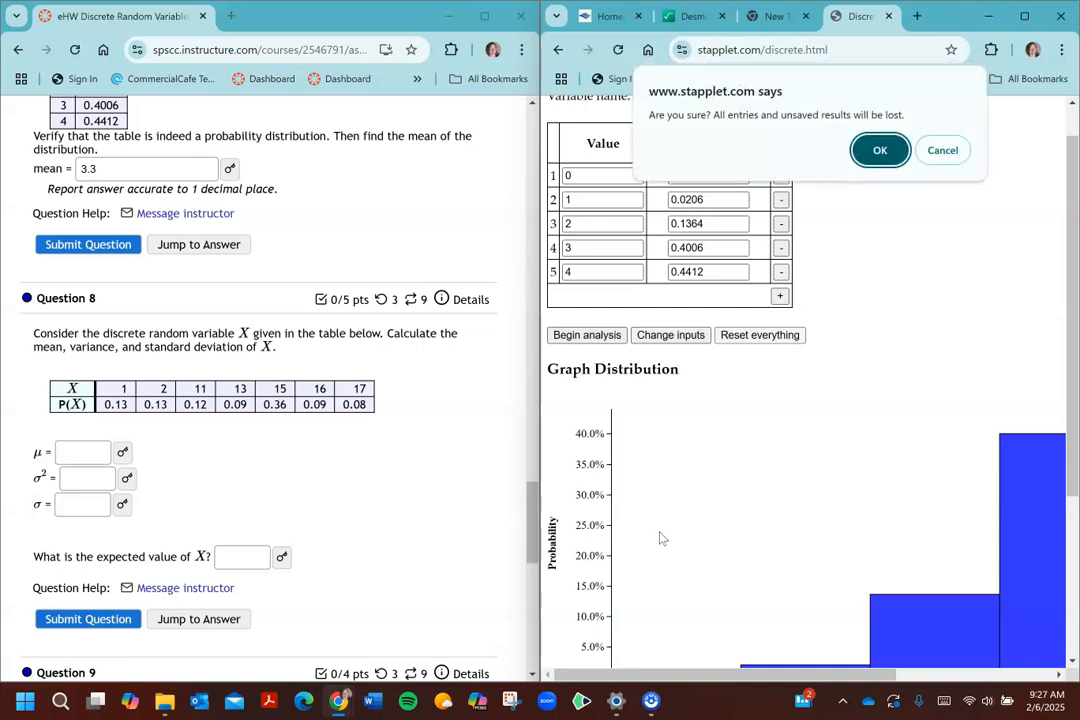
{"action": "left_click", "coordinate": [878, 147]}
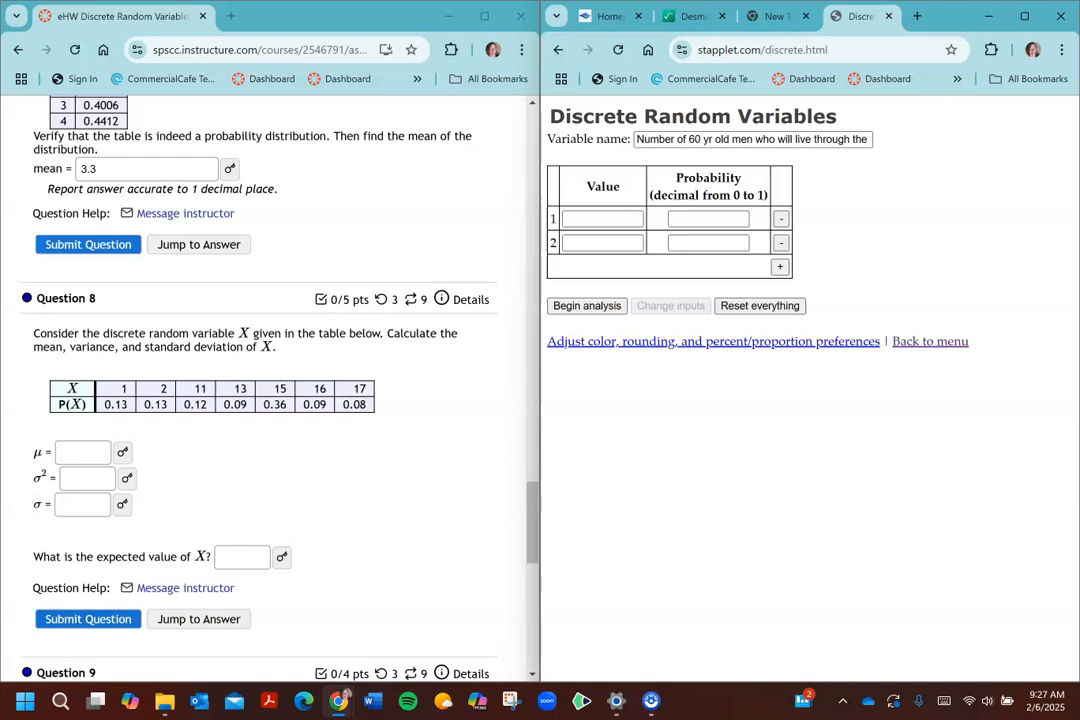
Fill in Question 8's distribution with values 1, 2, 11, 13, 15, 16, 17 and probabilities .13, .13, .12, .09, .36, .09, .08.
{"action": "left_click", "coordinate": [586, 214]}
{"action": "type", "text": "1\t.13 2\t.13 11\t.12 13\t.09 15\t.36 16\t.09 17\t.08"}
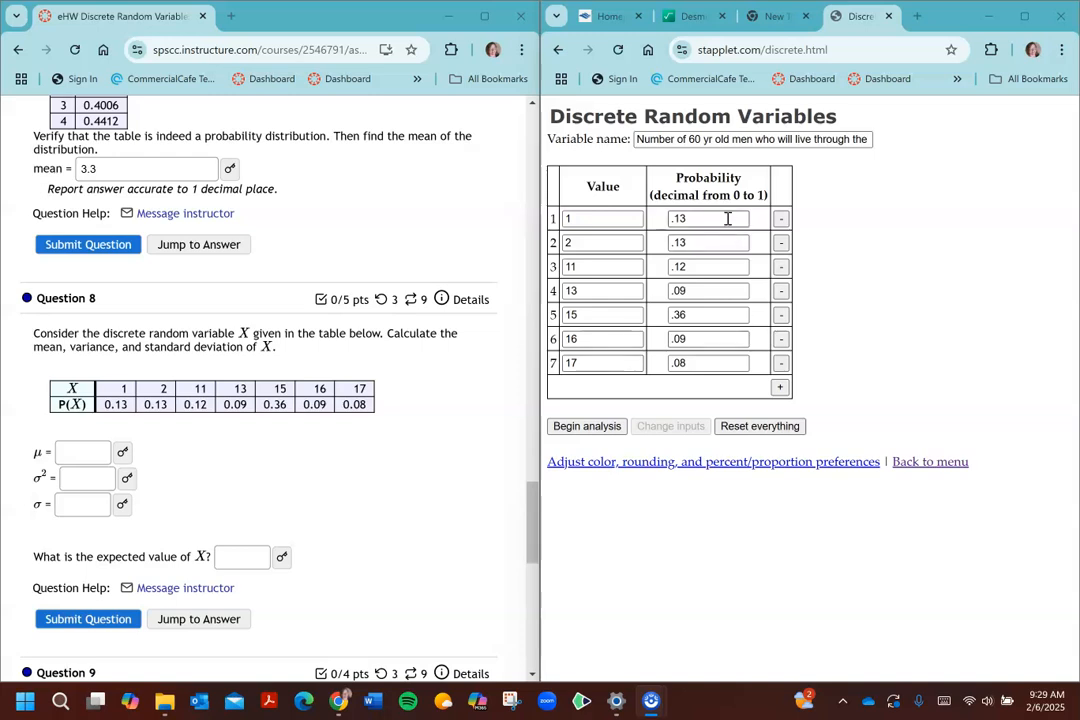
{"action": "left_click", "coordinate": [724, 343]}
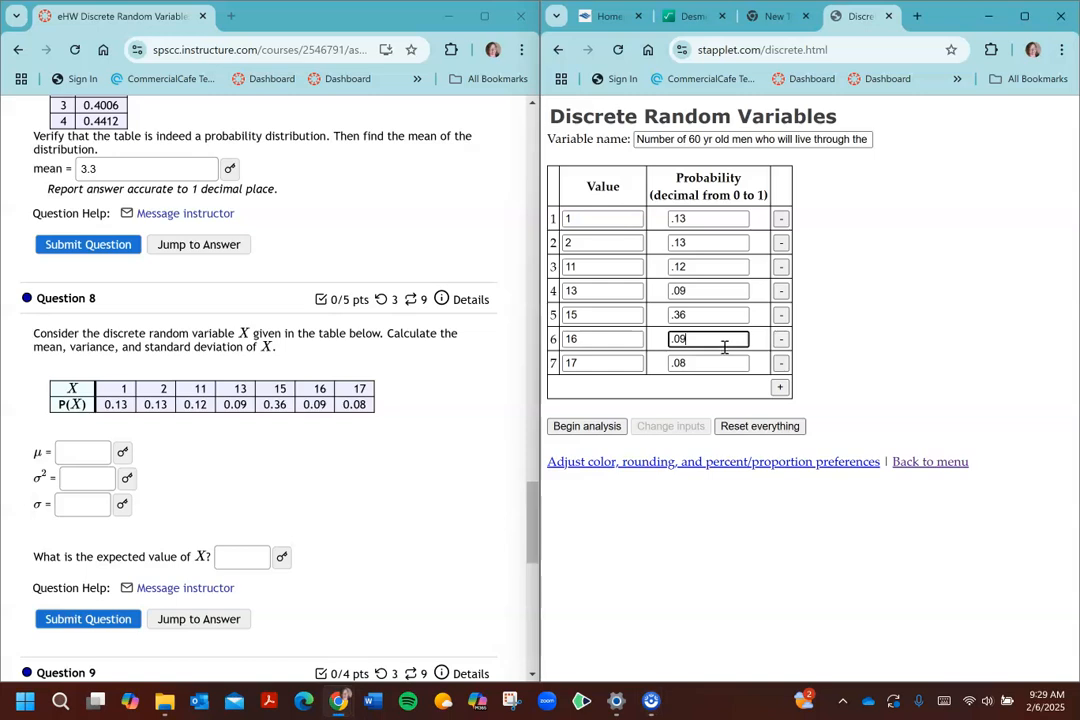
{"action": "left_click", "coordinate": [700, 366]}
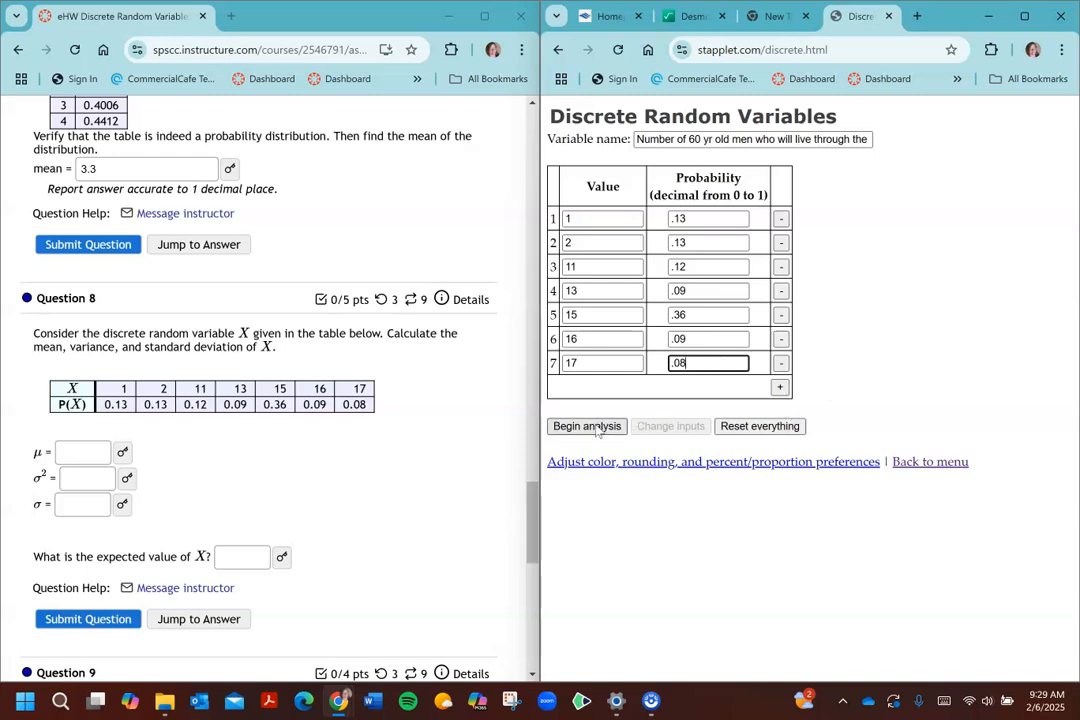
Clear the old variable name and run the analysis of the Question 8 distribution.
{"action": "left_click_drag", "start_coordinate": [637, 139], "coordinate": [916, 144]}
{"action": "key", "text": "BackSpace"}
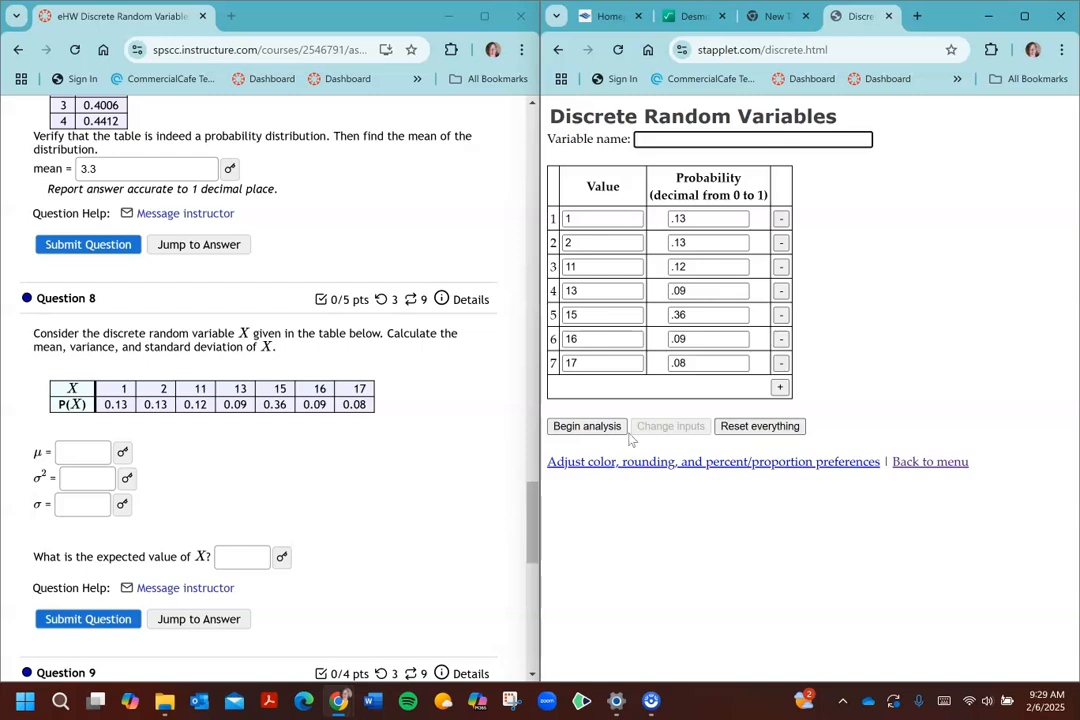
{"action": "left_click", "coordinate": [606, 430]}
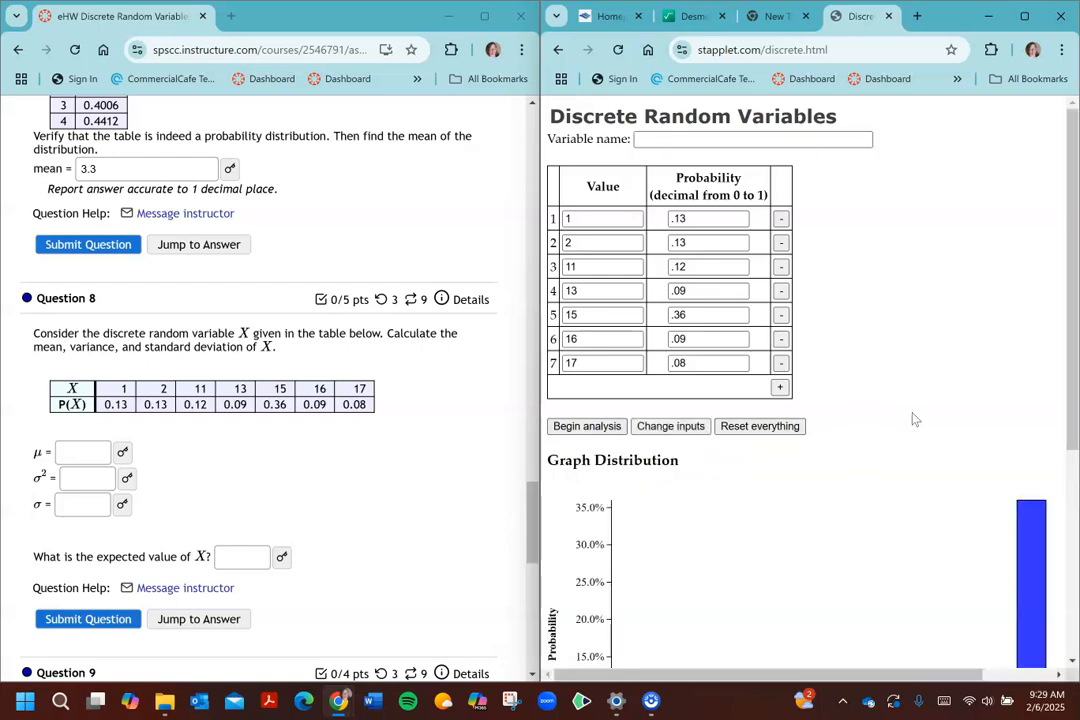
Examine the full width of the distribution graph, the bar for 15, and the mean and SD in the summary statistics.
{"action": "scroll", "coordinate": [920, 422], "scroll_direction": "down", "scroll_amount": 1}
{"action": "scroll", "coordinate": [926, 422], "scroll_direction": "down", "scroll_amount": 3}
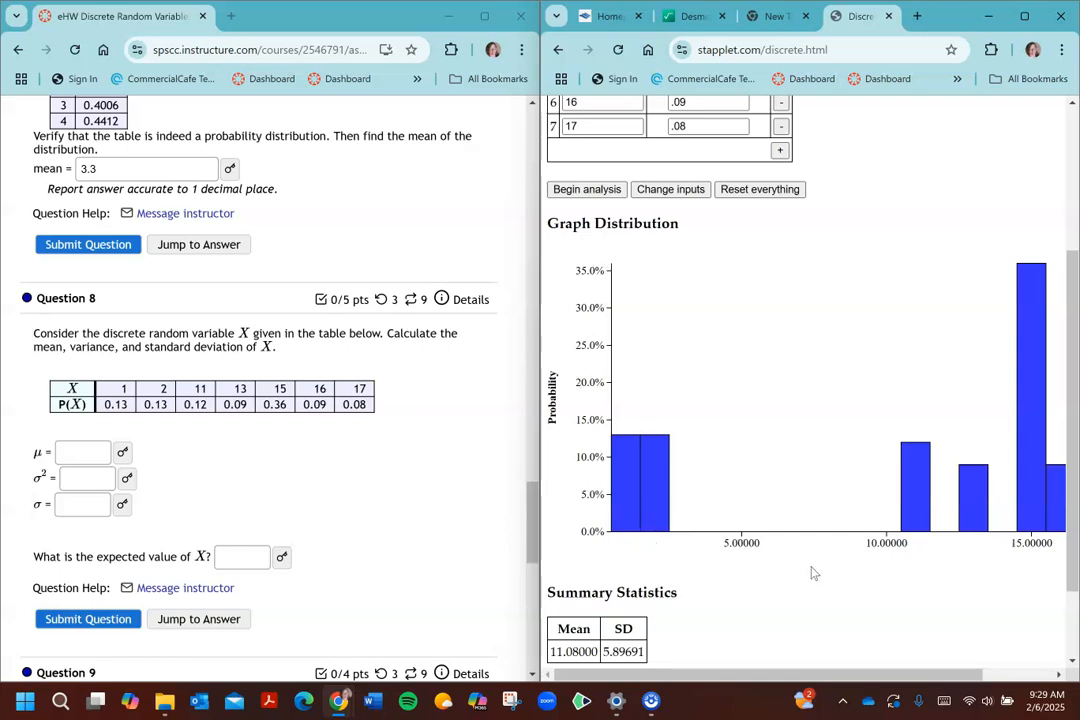
{"action": "scroll", "coordinate": [815, 572], "scroll_direction": "down", "scroll_amount": 1}
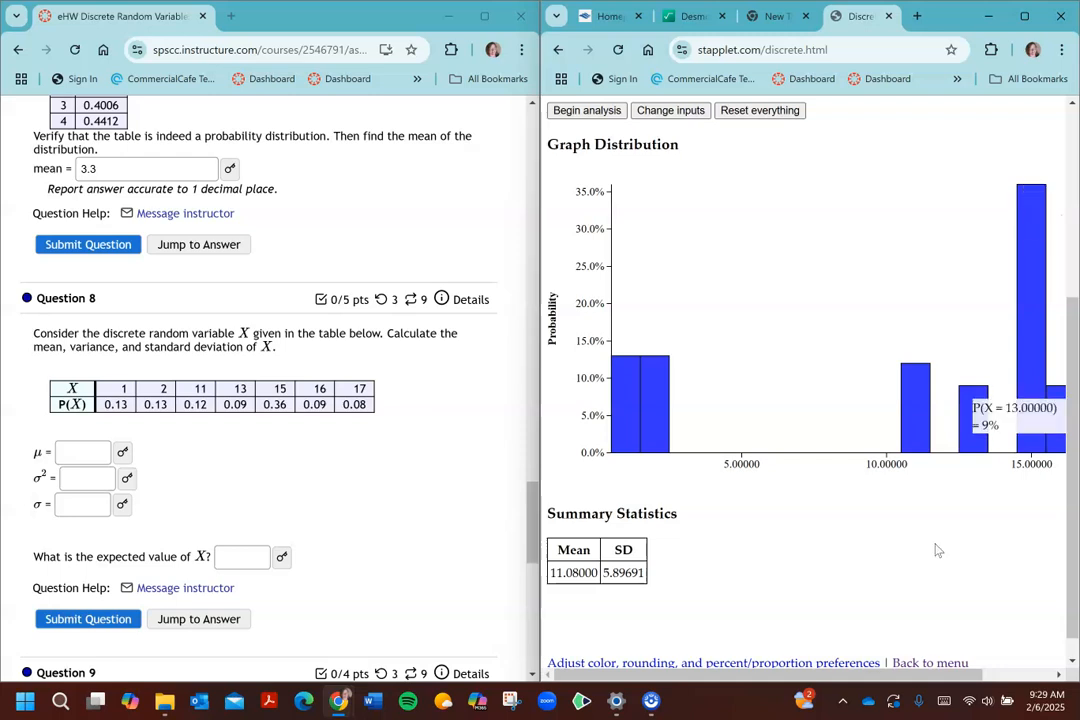
{"action": "left_click_drag", "start_coordinate": [877, 675], "coordinate": [923, 675]}
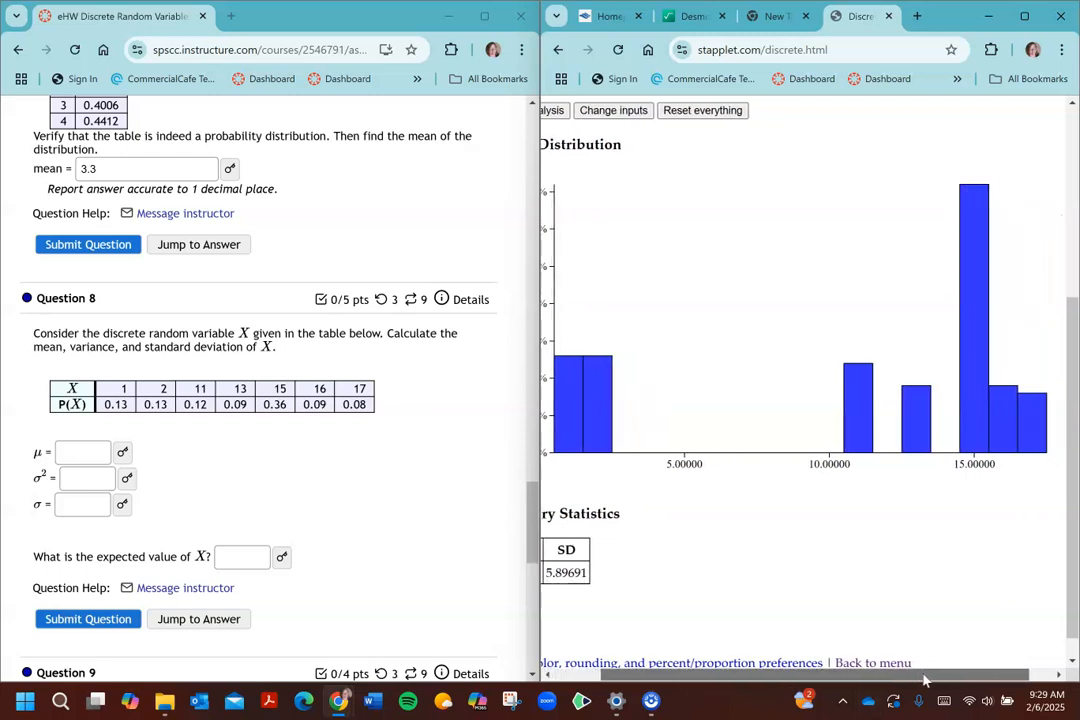
{"action": "mouse_move", "coordinate": [980, 195]}
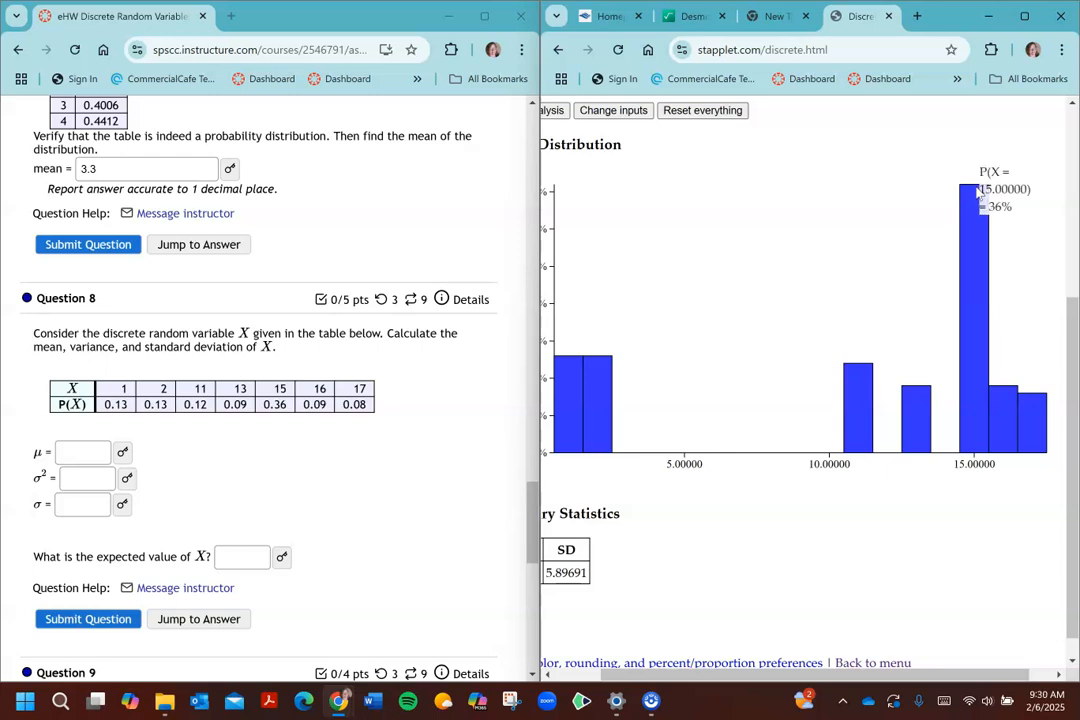
{"action": "left_click_drag", "start_coordinate": [784, 677], "coordinate": [716, 690]}
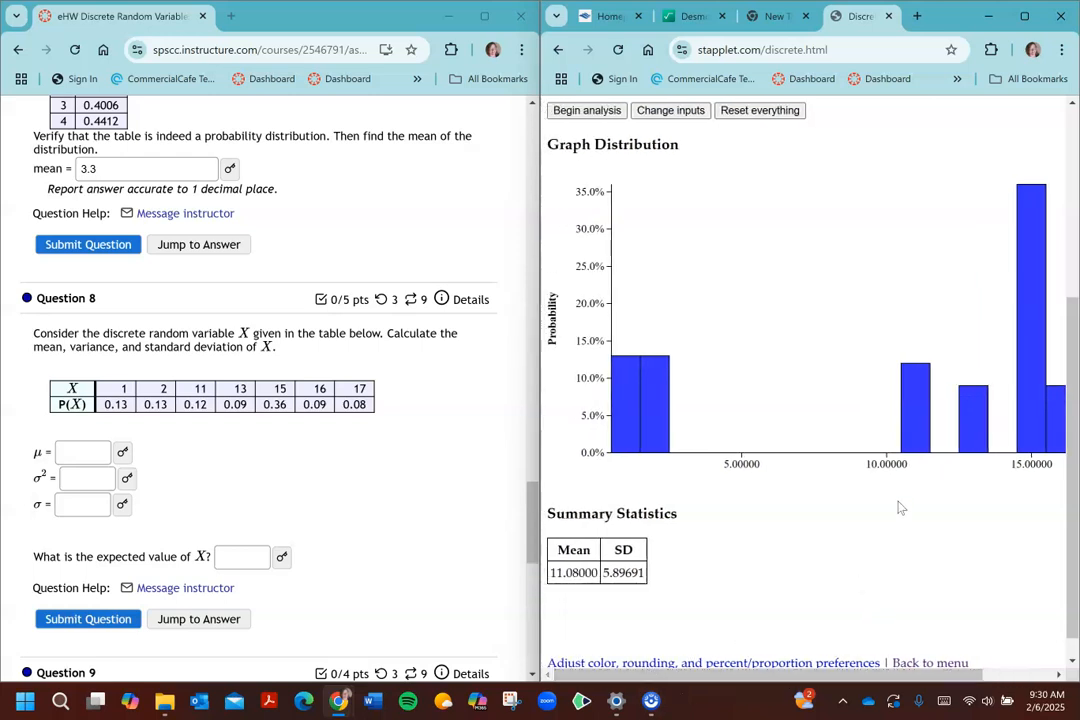
{"action": "scroll", "coordinate": [597, 545], "scroll_direction": "up", "scroll_amount": 4}
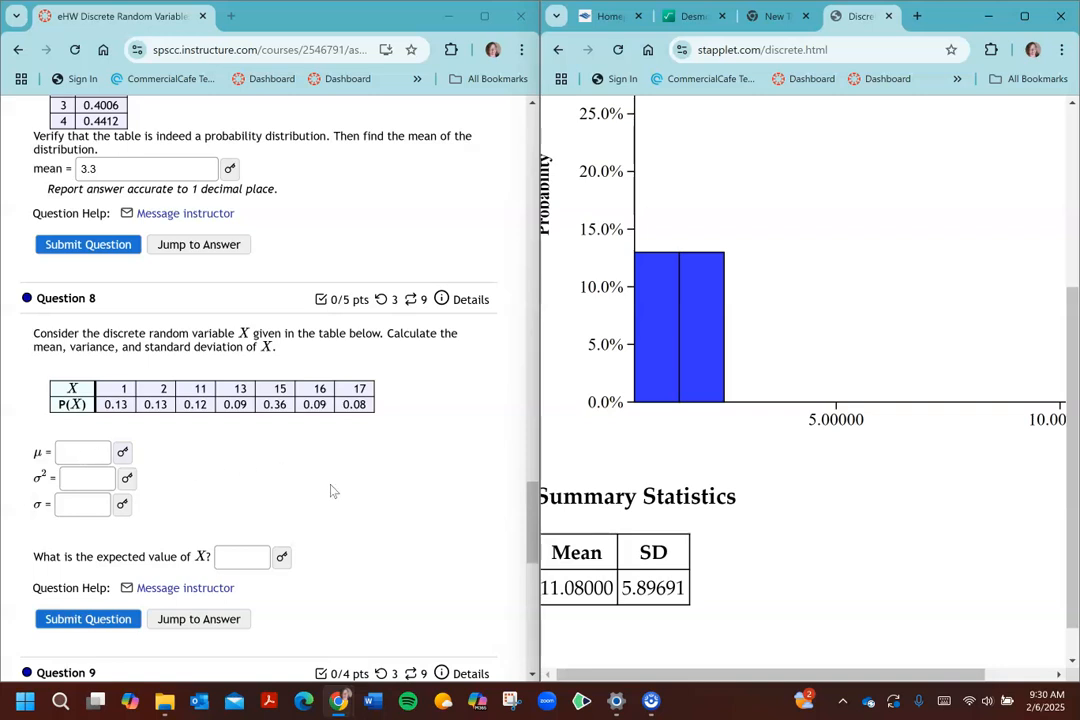
Enter 11.08 as the mean μ in Question 8, checking the entry against its answer key.
{"action": "scroll", "coordinate": [333, 490], "scroll_direction": "down", "scroll_amount": 2}
{"action": "scroll", "coordinate": [333, 490], "scroll_direction": "up", "scroll_amount": 1}
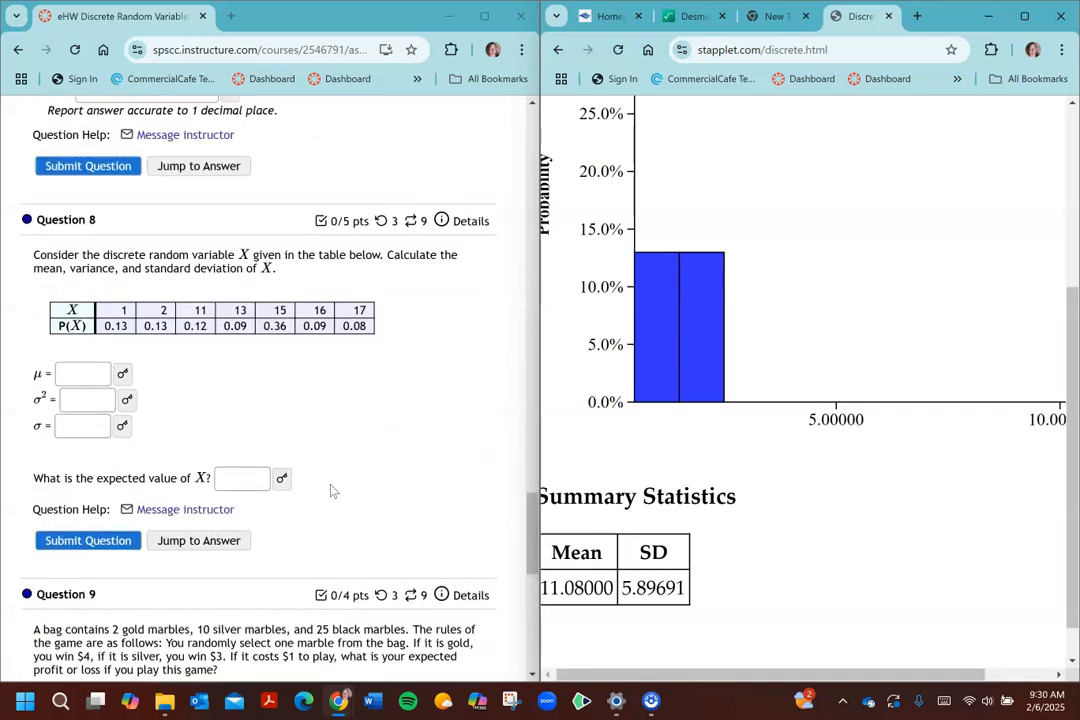
{"action": "left_click", "coordinate": [86, 375]}
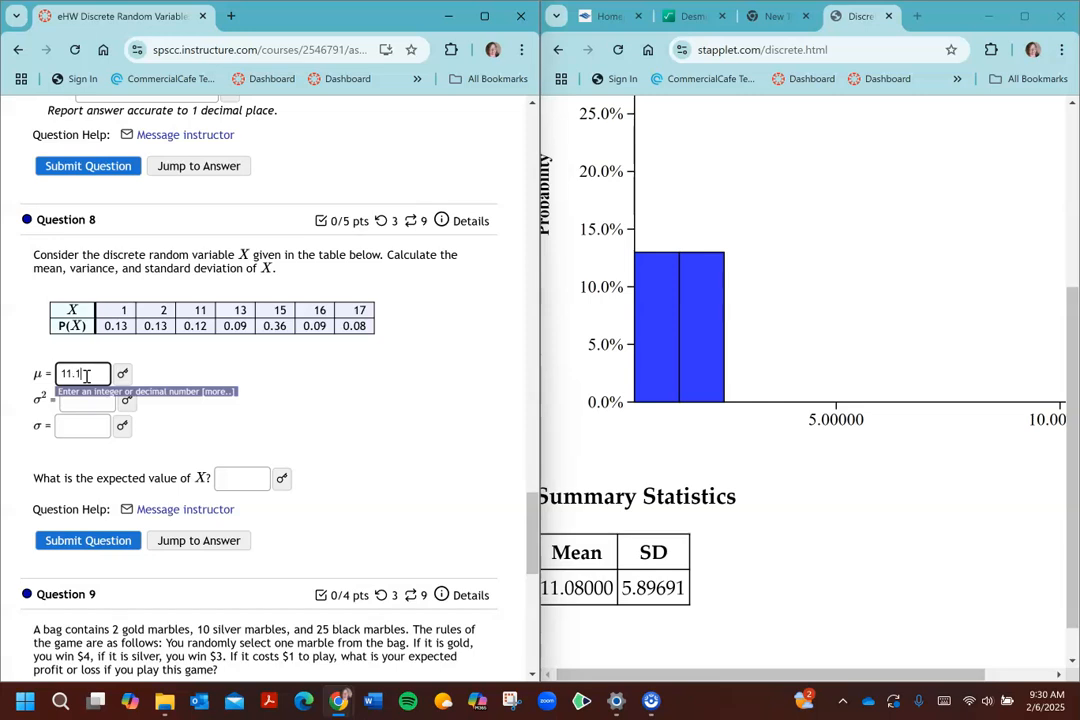
{"action": "left_click", "coordinate": [123, 375]}
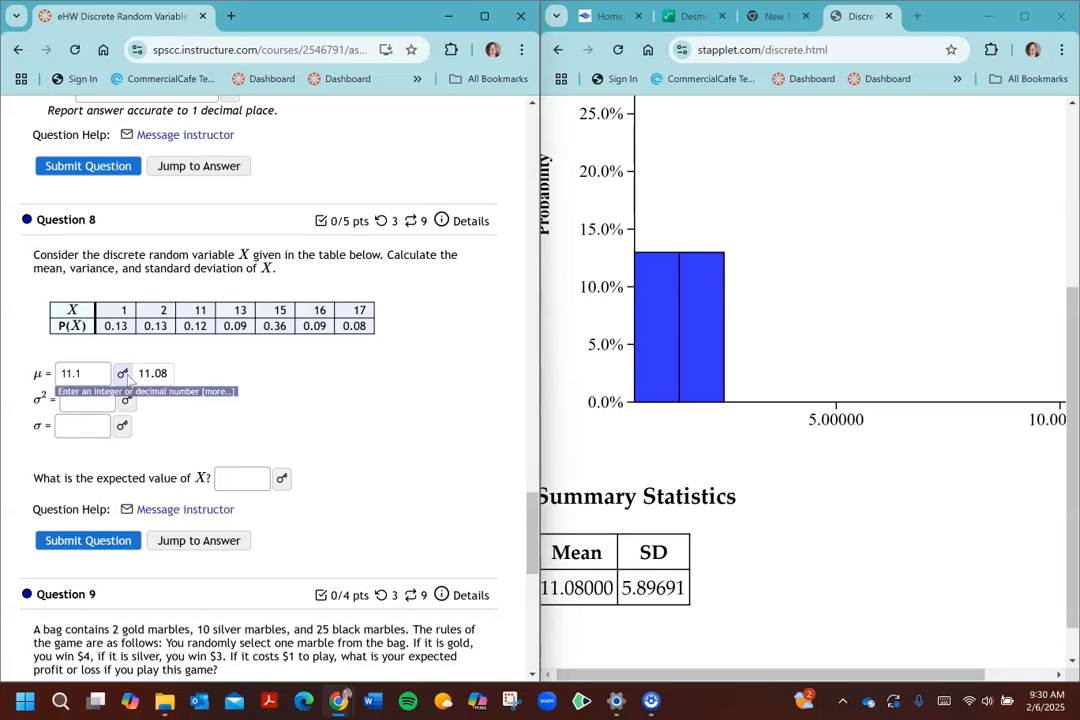
{"action": "left_click", "coordinate": [90, 373]}
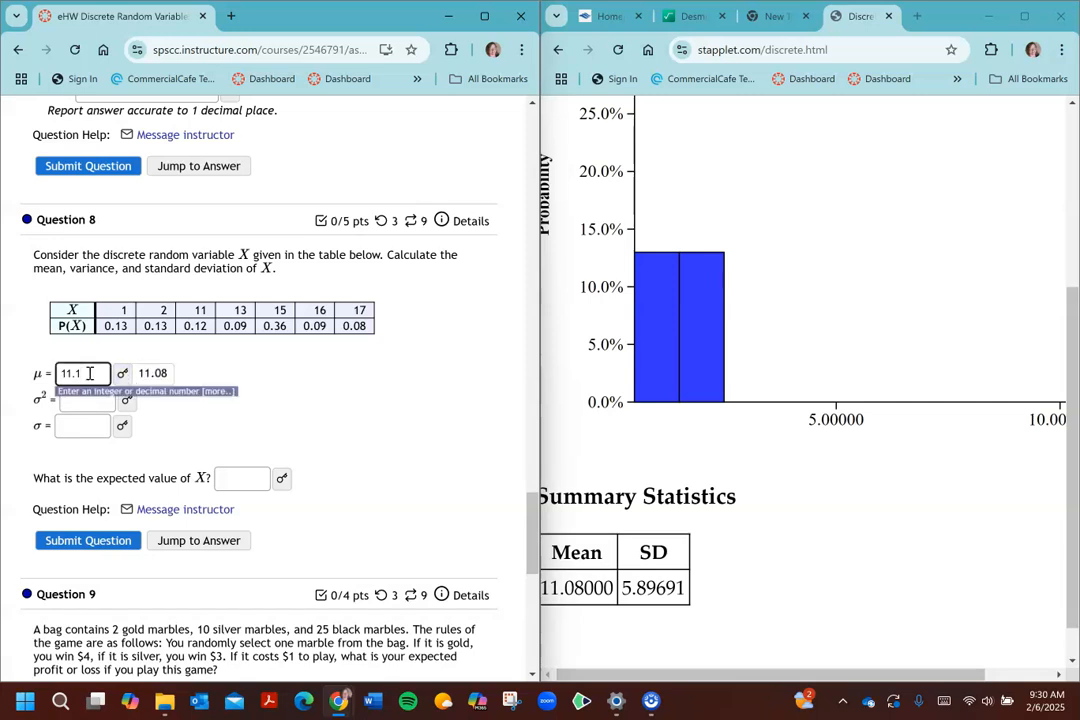
{"action": "key", "text": "BackSpace"}
{"action": "type", "text": "08"}
Enter 5.90 as the standard deviation σ and 34.77 as the variance σ² in Question 8, revealing the answer key for each.
{"action": "left_click", "coordinate": [102, 403]}
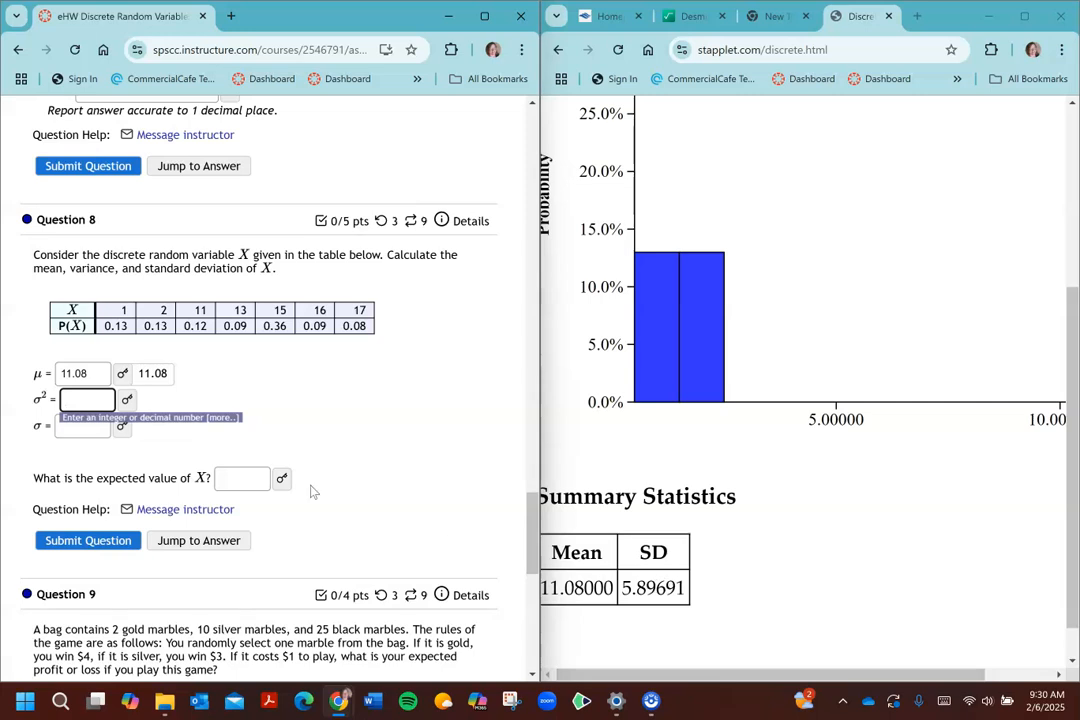
{"action": "left_click", "coordinate": [77, 432]}
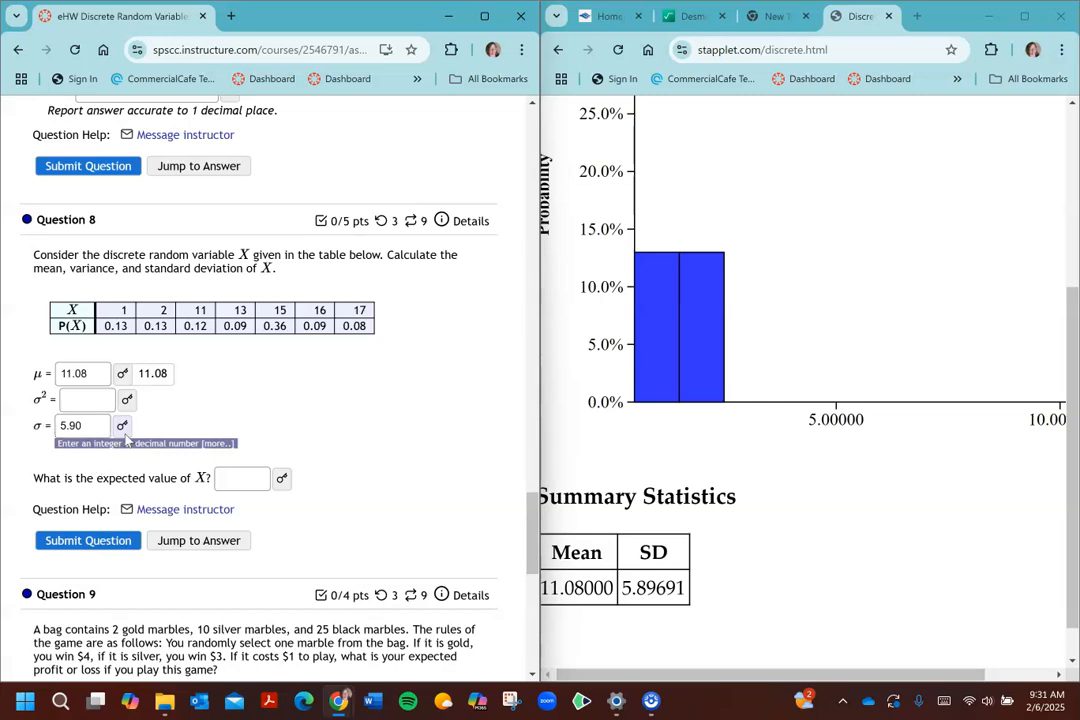
{"action": "left_click", "coordinate": [123, 428]}
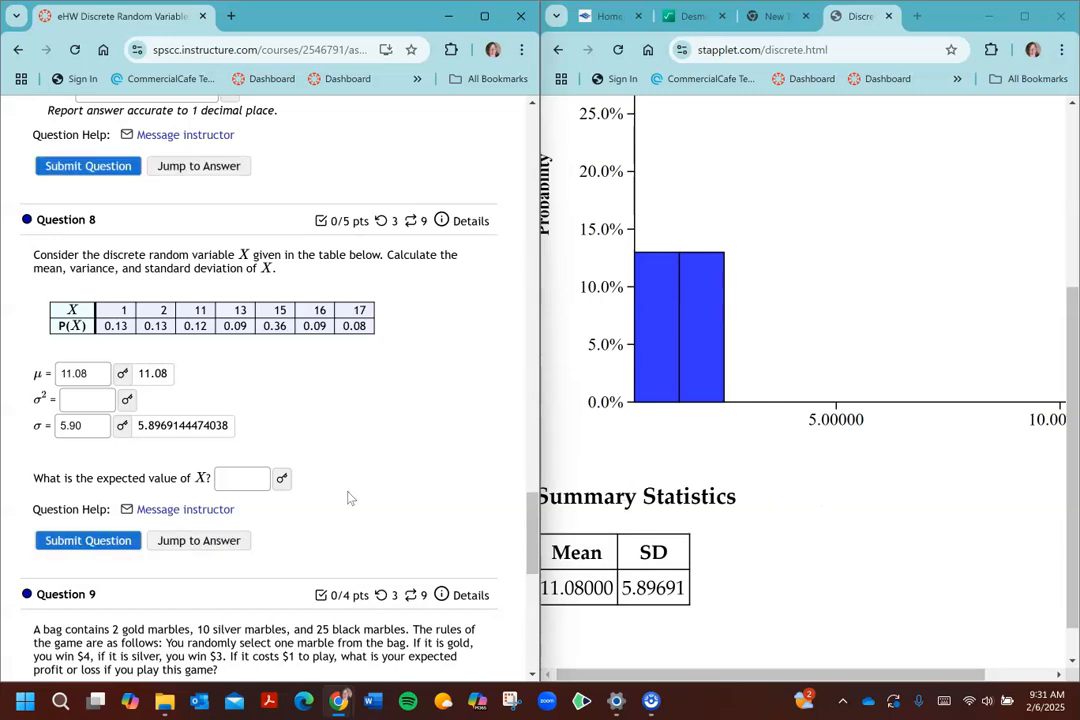
{"action": "left_click", "coordinate": [88, 401]}
{"action": "type", "text": "34.77"}
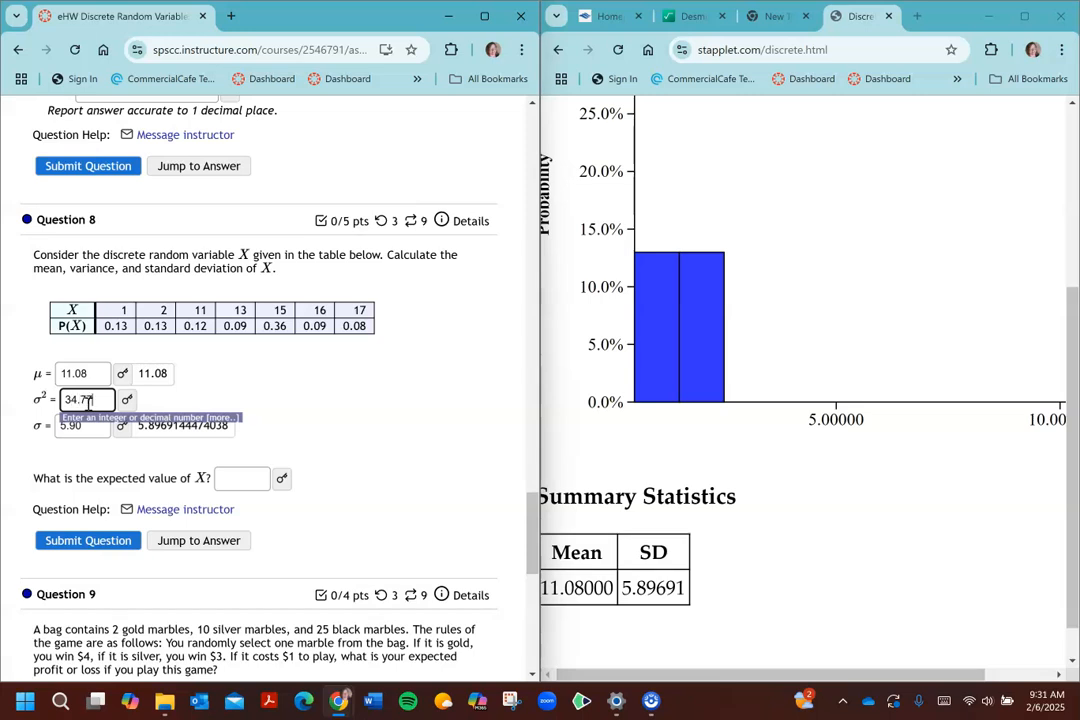
{"action": "left_click", "coordinate": [330, 442]}
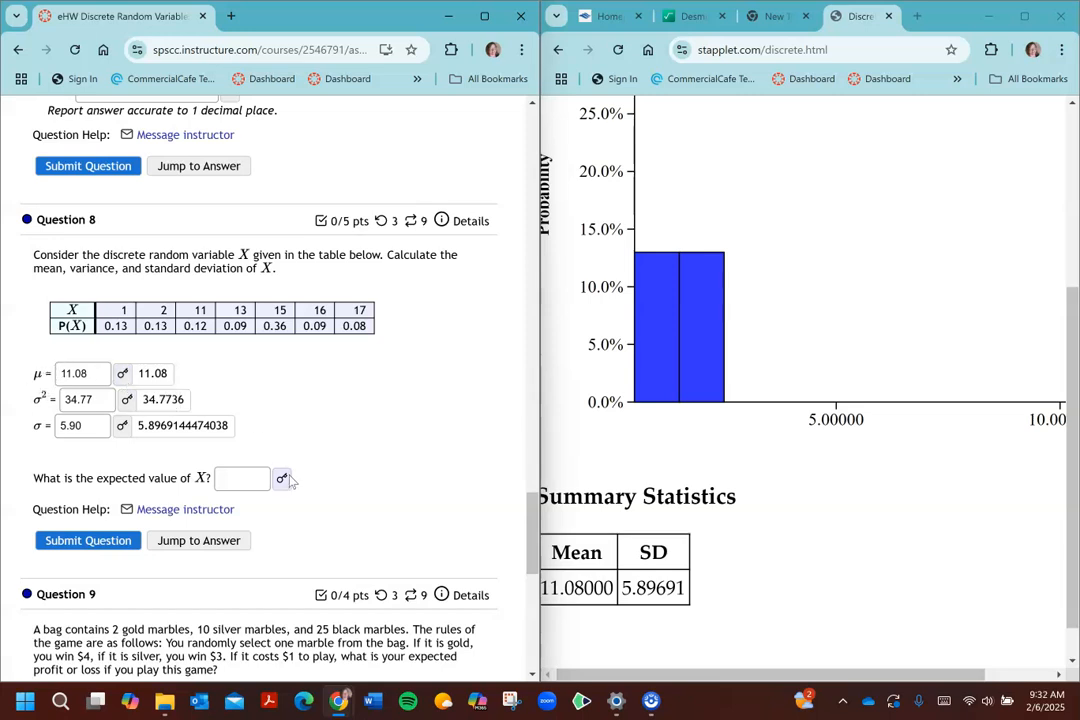
Enter 11.08 as the expected value of X and submit Question 8.
{"action": "left_click", "coordinate": [249, 477]}
{"action": "type", "text": "11"}
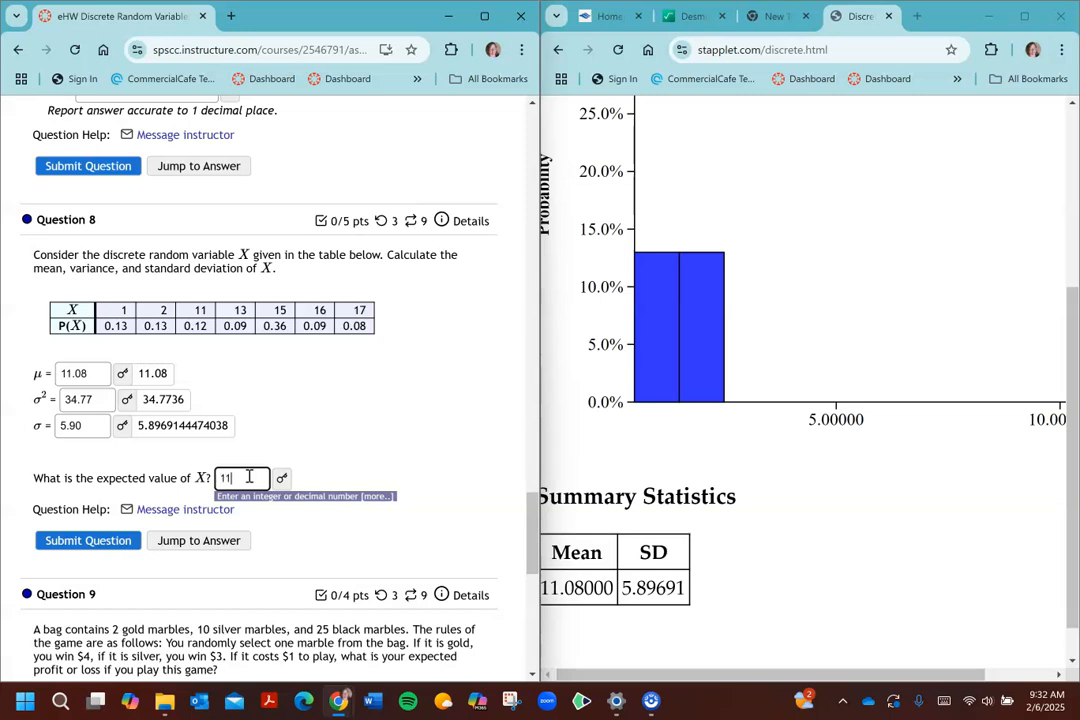
{"action": "type", "text": ".08"}
{"action": "key", "text": "Tab"}
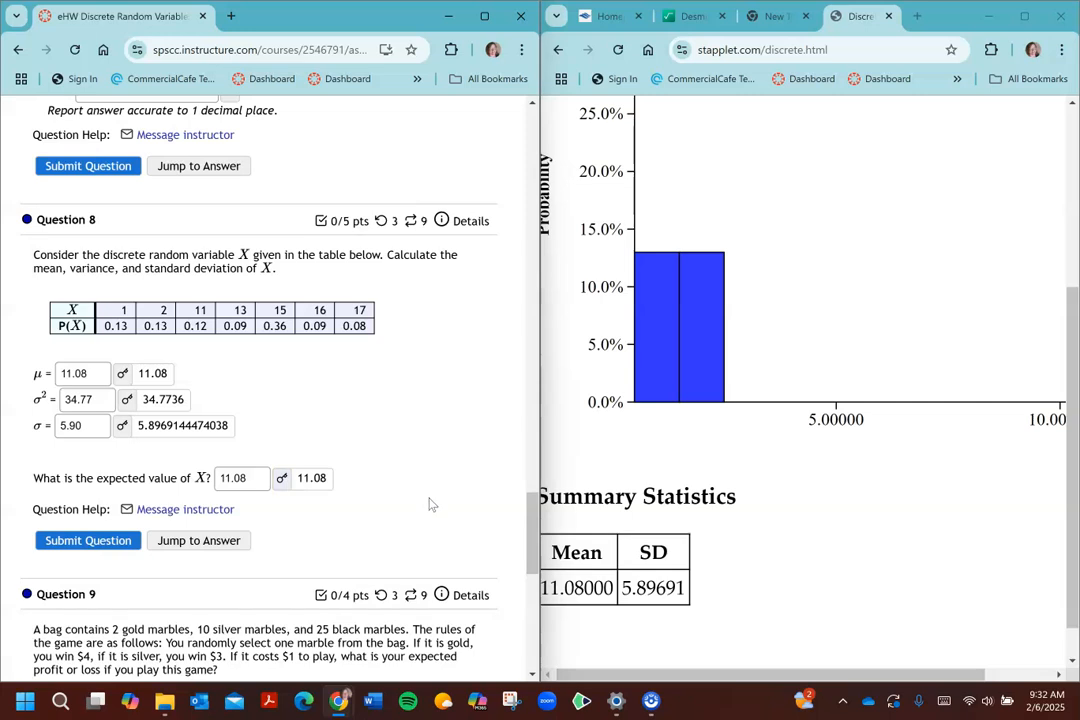
{"action": "left_click", "coordinate": [88, 540]}
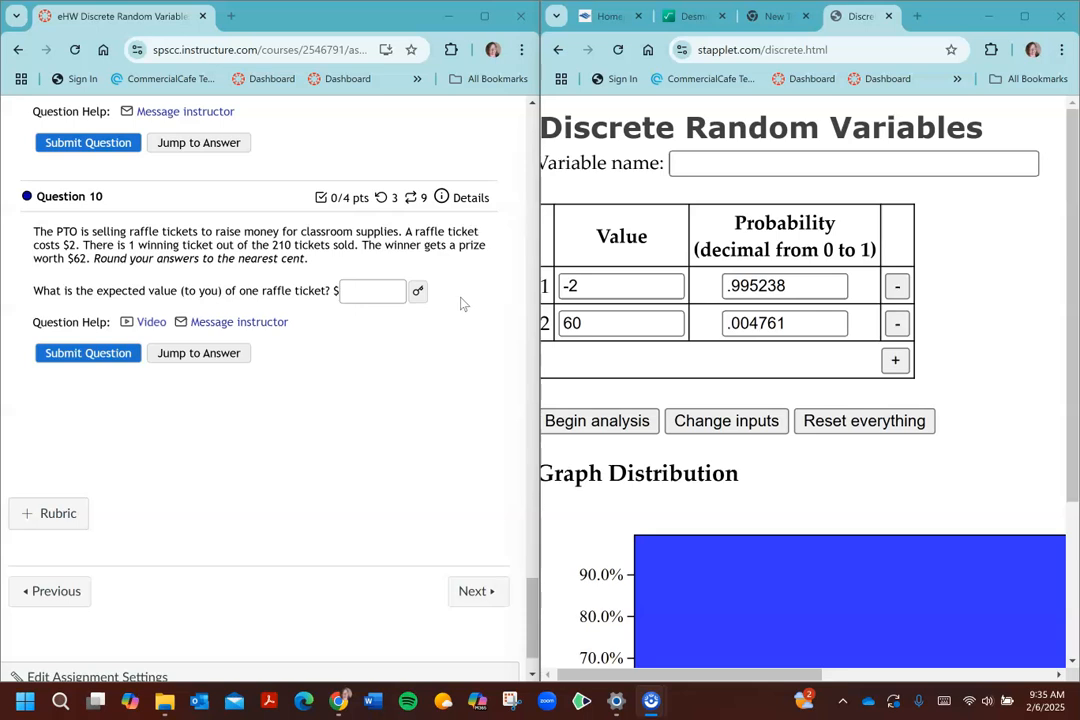
Check Question 10's raffle outcomes, -2 with probability .995238 and 60 with .004761, and run the analysis.
{"action": "left_click", "coordinate": [588, 287]}
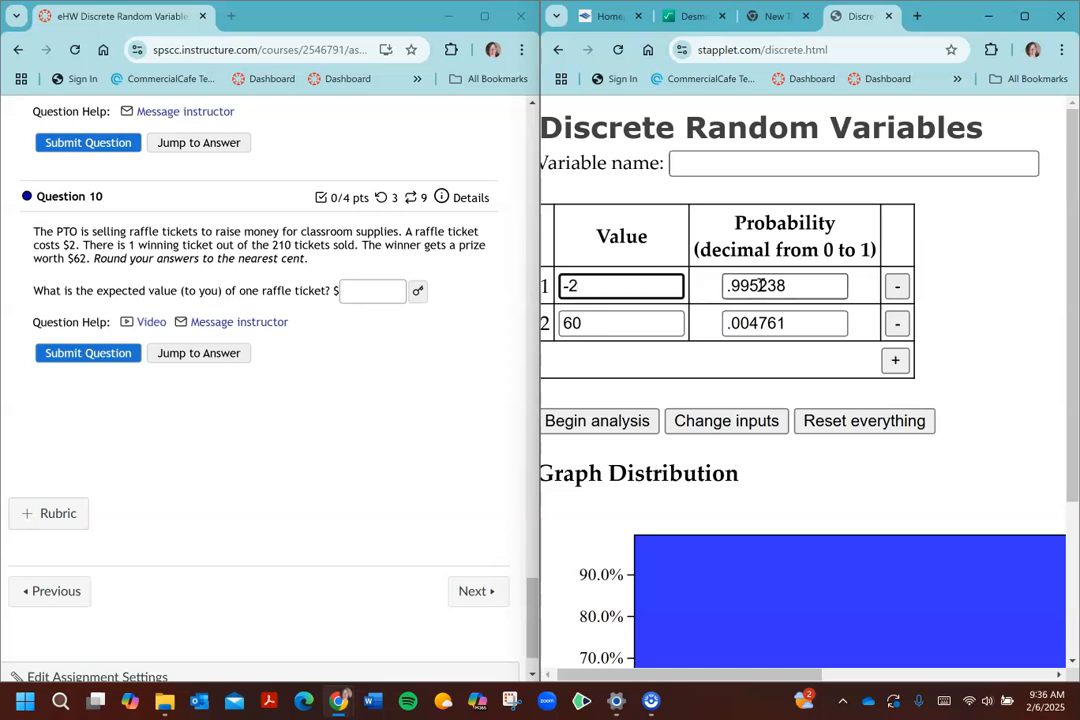
{"action": "left_click", "coordinate": [797, 289]}
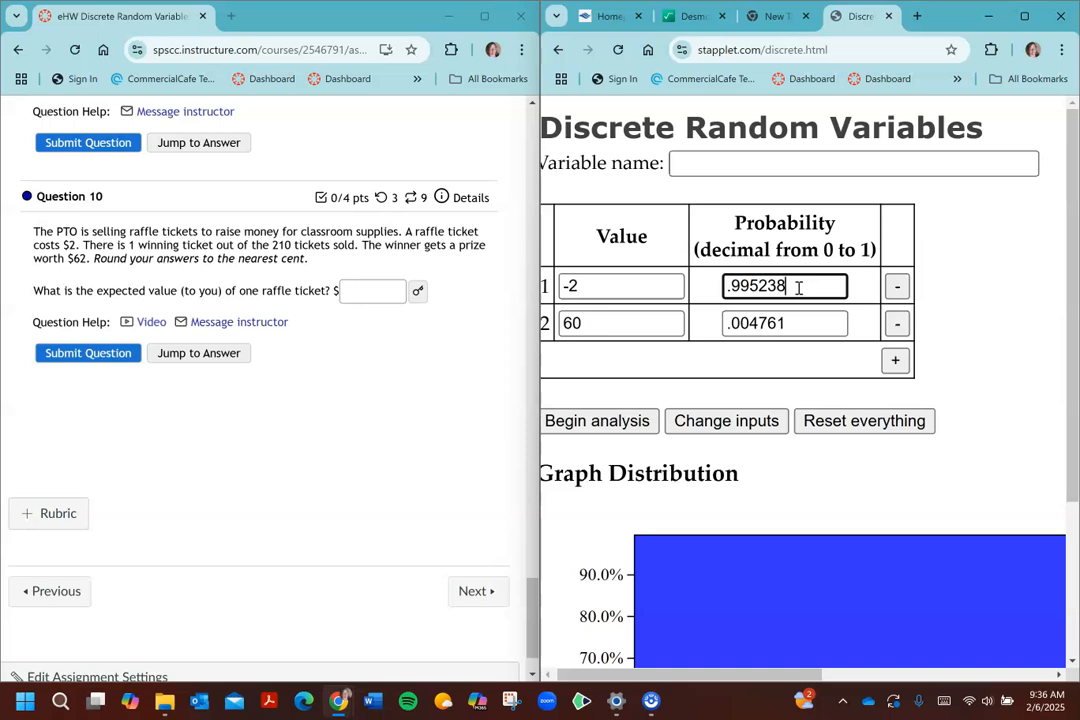
{"action": "left_click", "coordinate": [651, 331]}
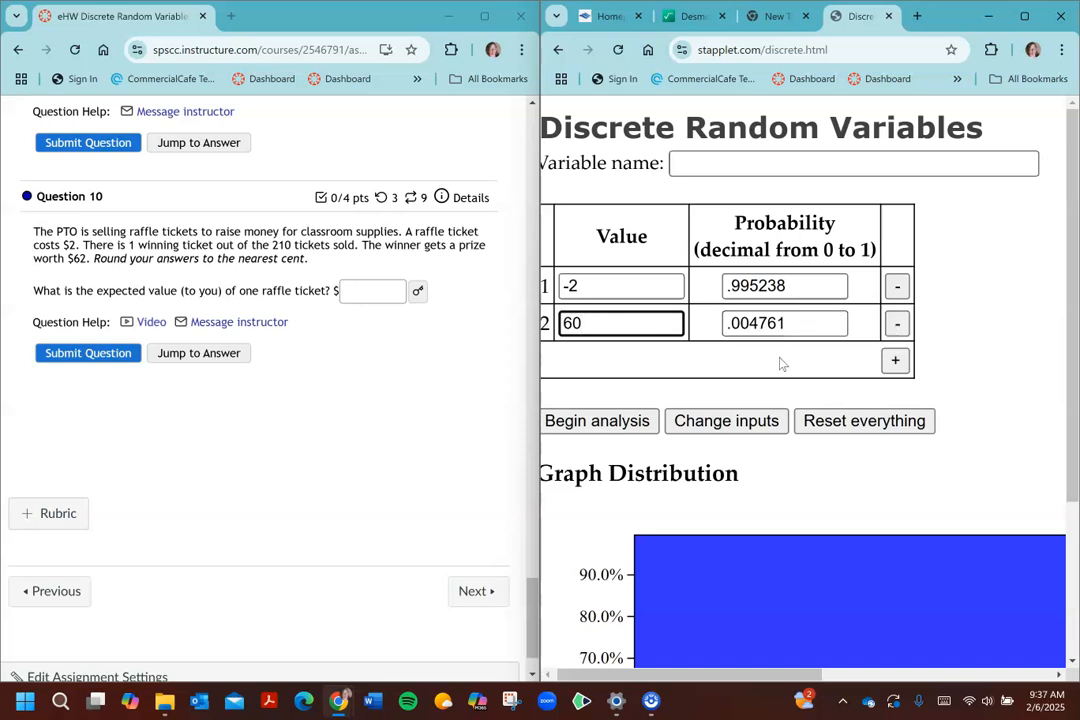
{"action": "left_click", "coordinate": [596, 430]}
{"action": "left_click", "coordinate": [538, 442]}
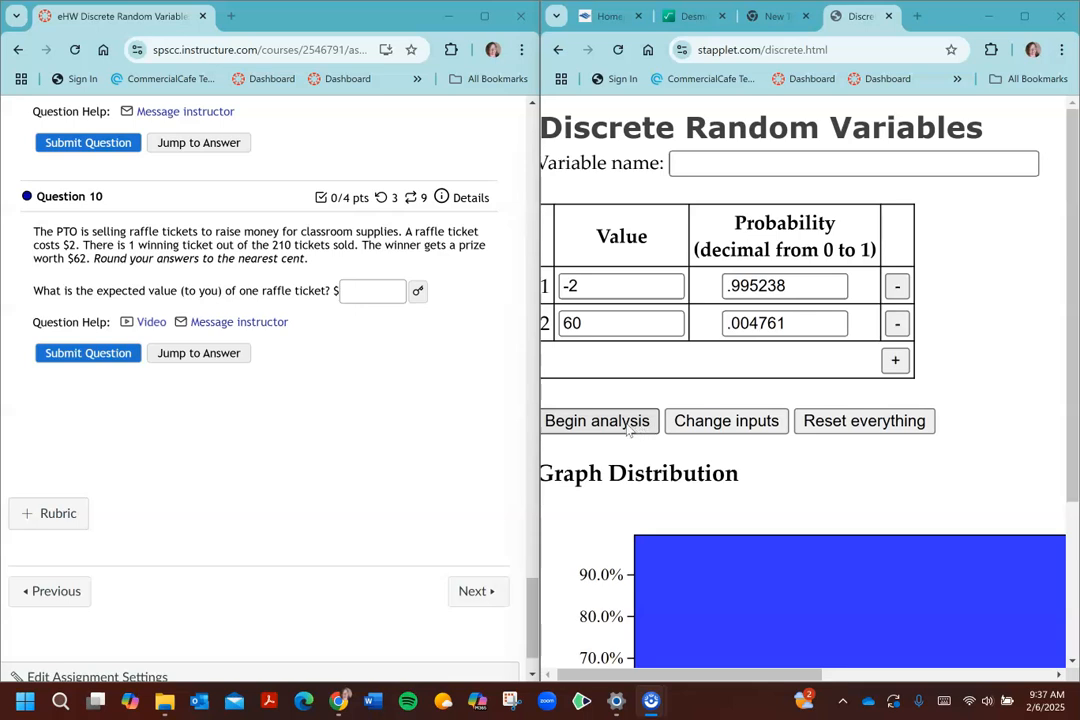
Examine the mean and SD in the summary statistics for the raffle ticket distribution.
{"action": "scroll", "coordinate": [968, 471], "scroll_direction": "down", "scroll_amount": 3}
{"action": "mouse_move", "coordinate": [968, 471]}
{"action": "scroll", "coordinate": [968, 471], "scroll_direction": "down", "scroll_amount": 2}
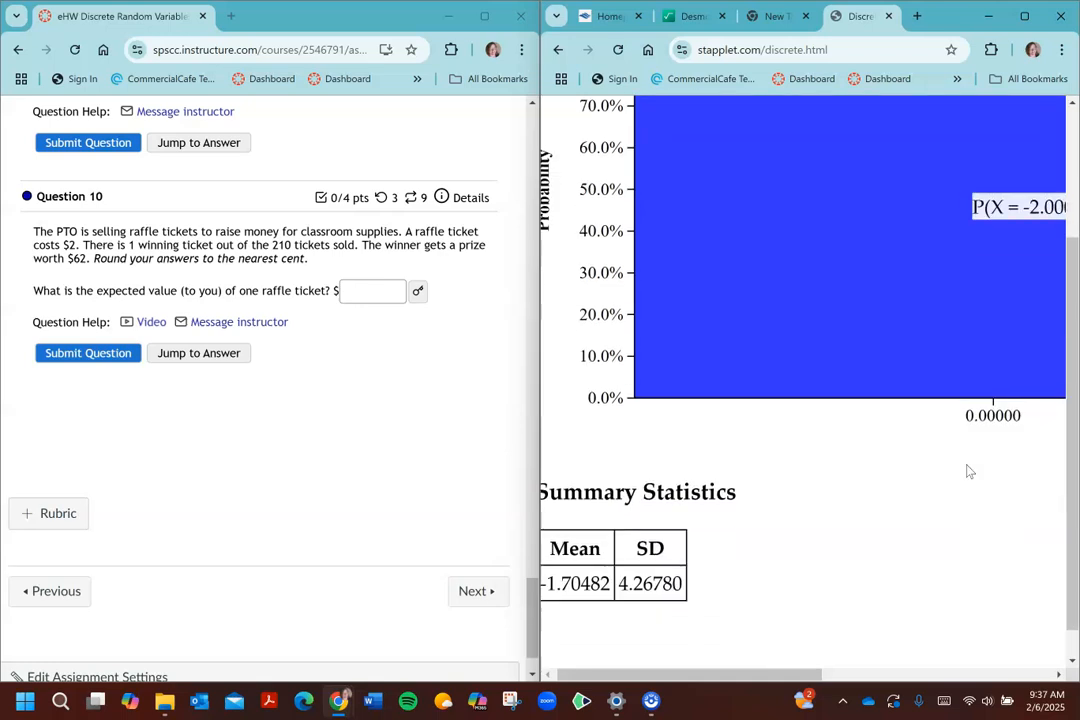
{"action": "scroll", "coordinate": [959, 468], "scroll_direction": "left", "scroll_amount": 1}
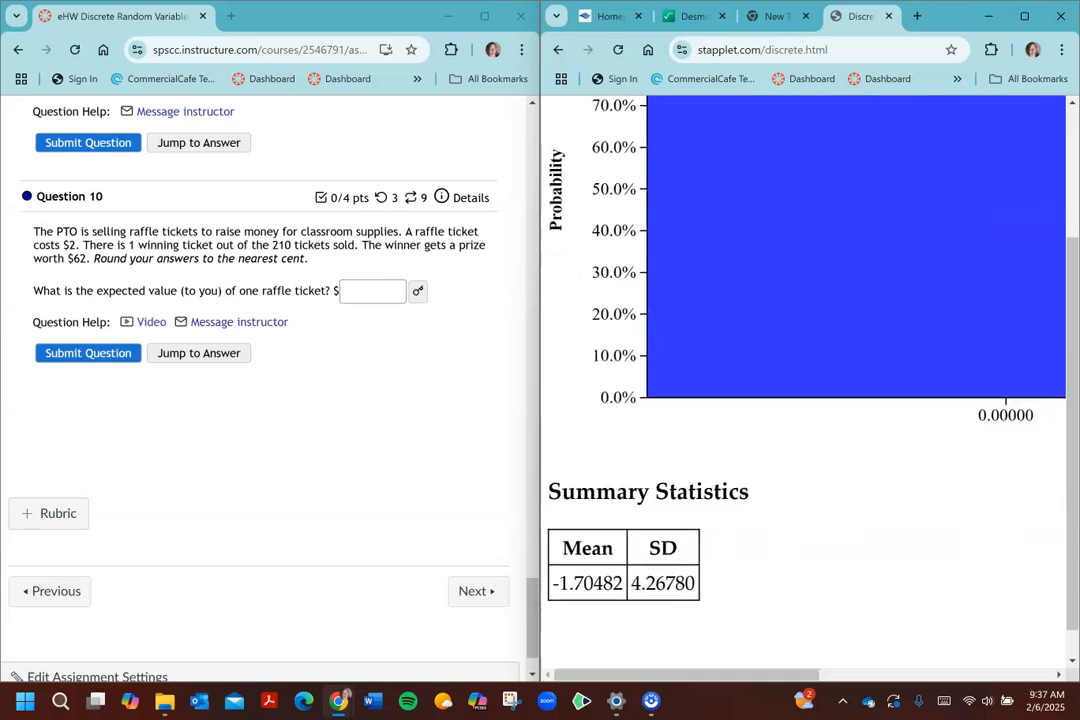
{"action": "scroll", "coordinate": [887, 520], "scroll_direction": "down", "scroll_amount": 1}
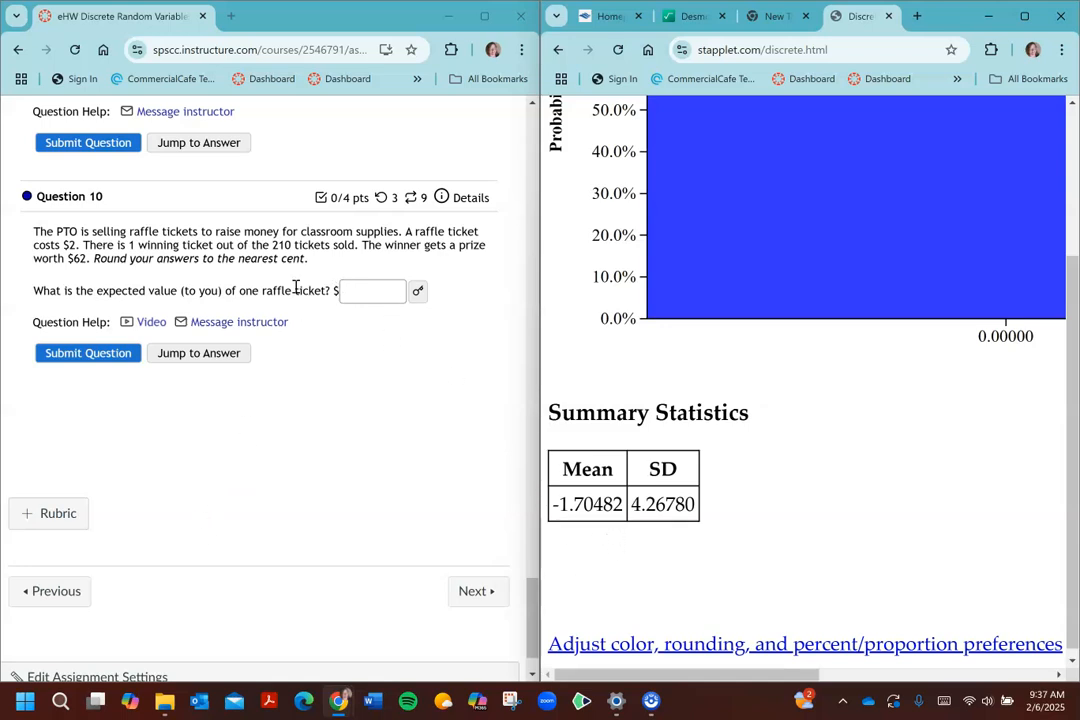
Enter -1.70 as the expected value of one raffle ticket in Question 10 and submit the question.
{"action": "left_click", "coordinate": [369, 290]}
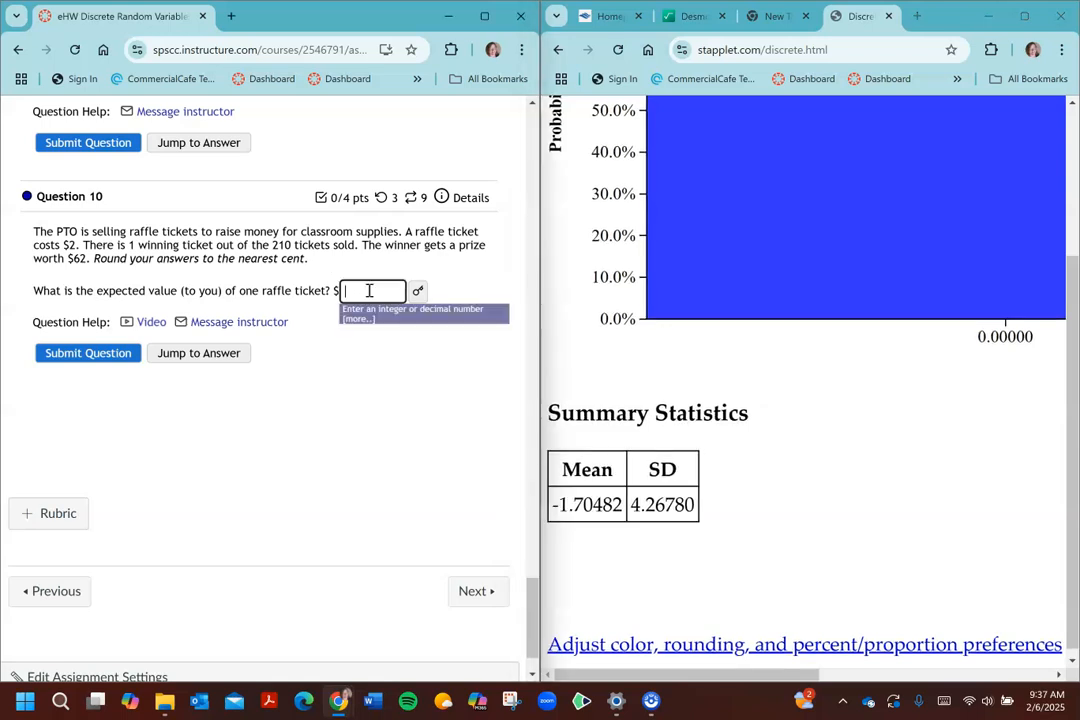
{"action": "type", "text": "-"}
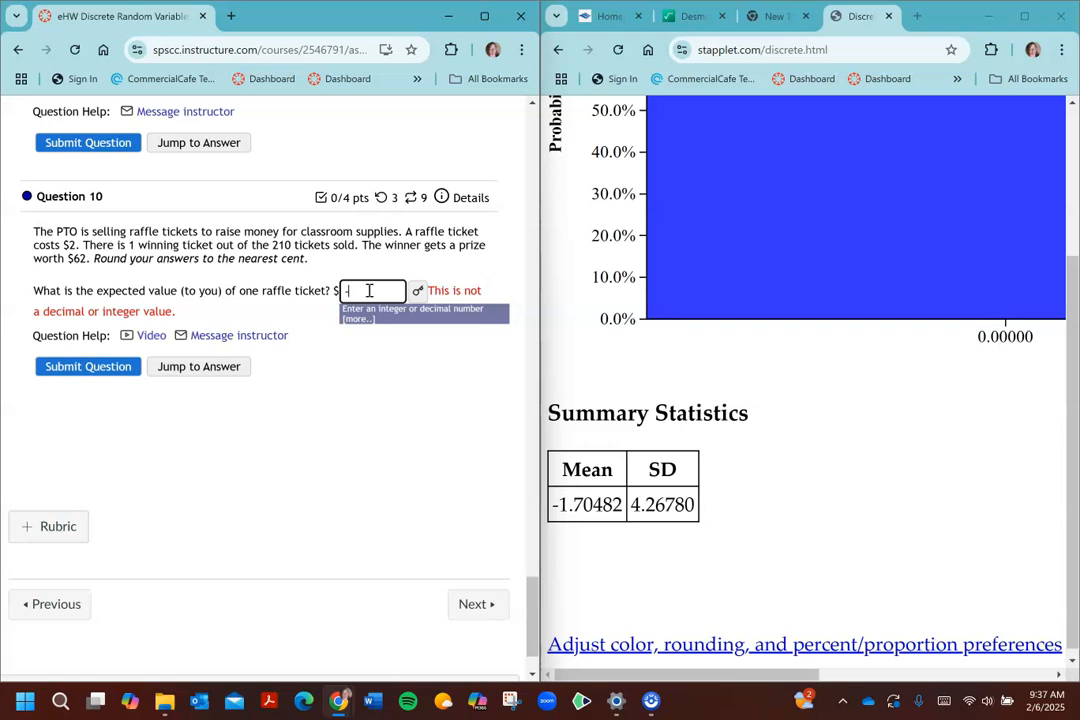
{"action": "type", "text": "1"}
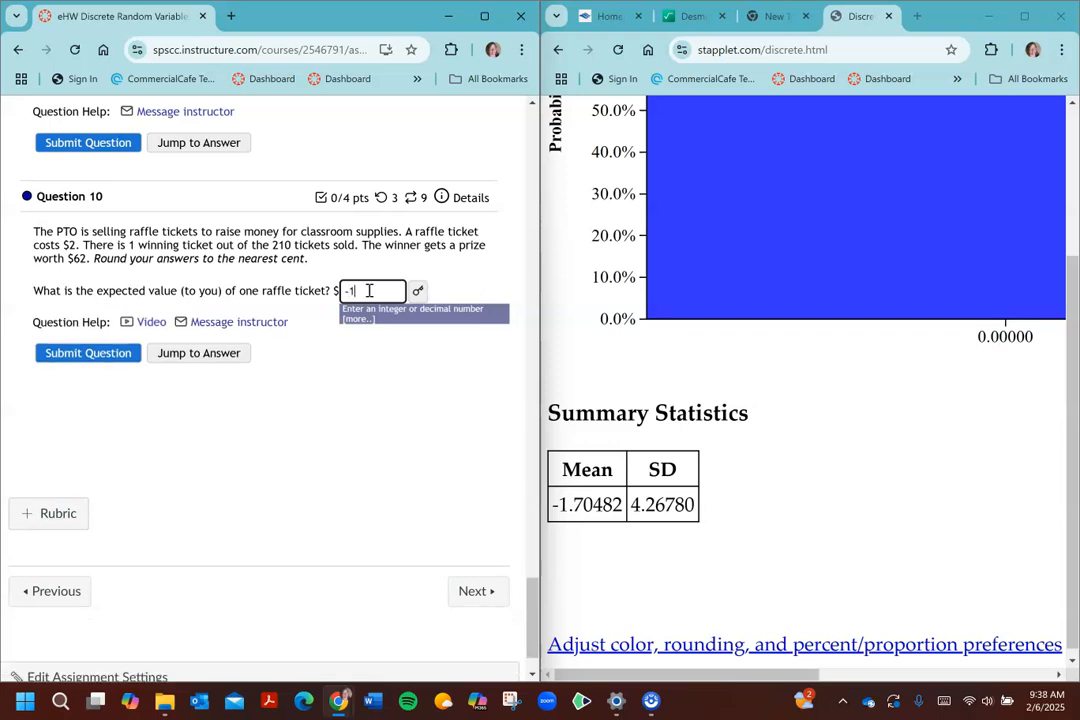
{"action": "type", "text": ".7"}
{"action": "left_click", "coordinate": [484, 279]}
{"action": "left_click", "coordinate": [90, 353]}
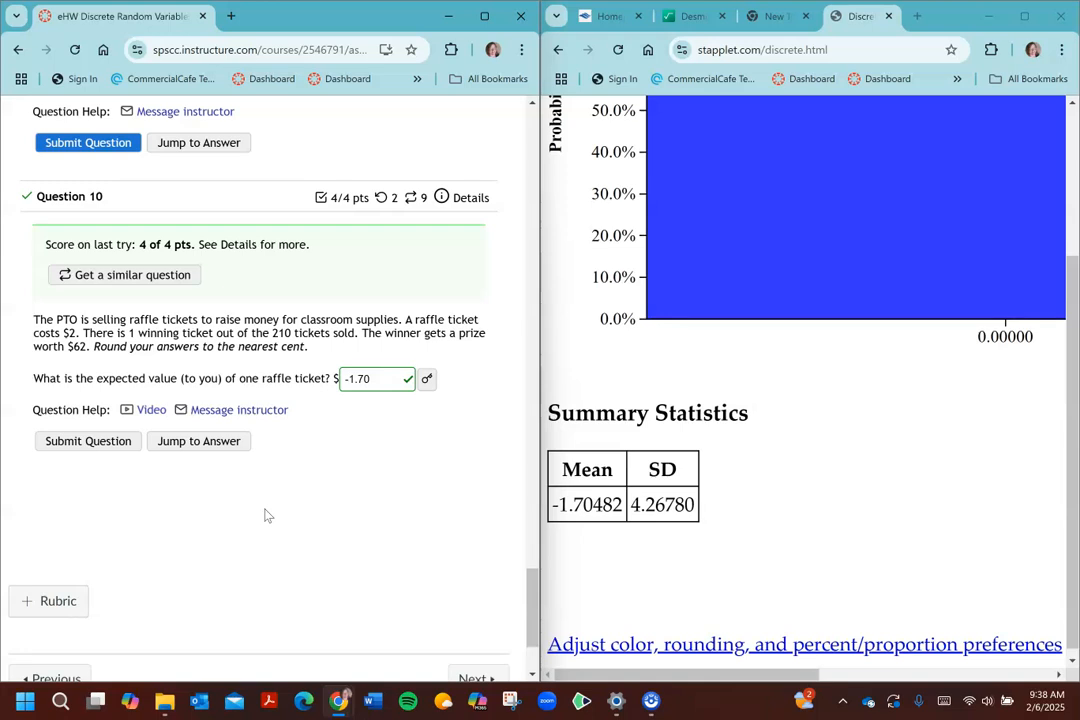
{"action": "scroll", "coordinate": [282, 578], "scroll_direction": "down", "scroll_amount": 1}
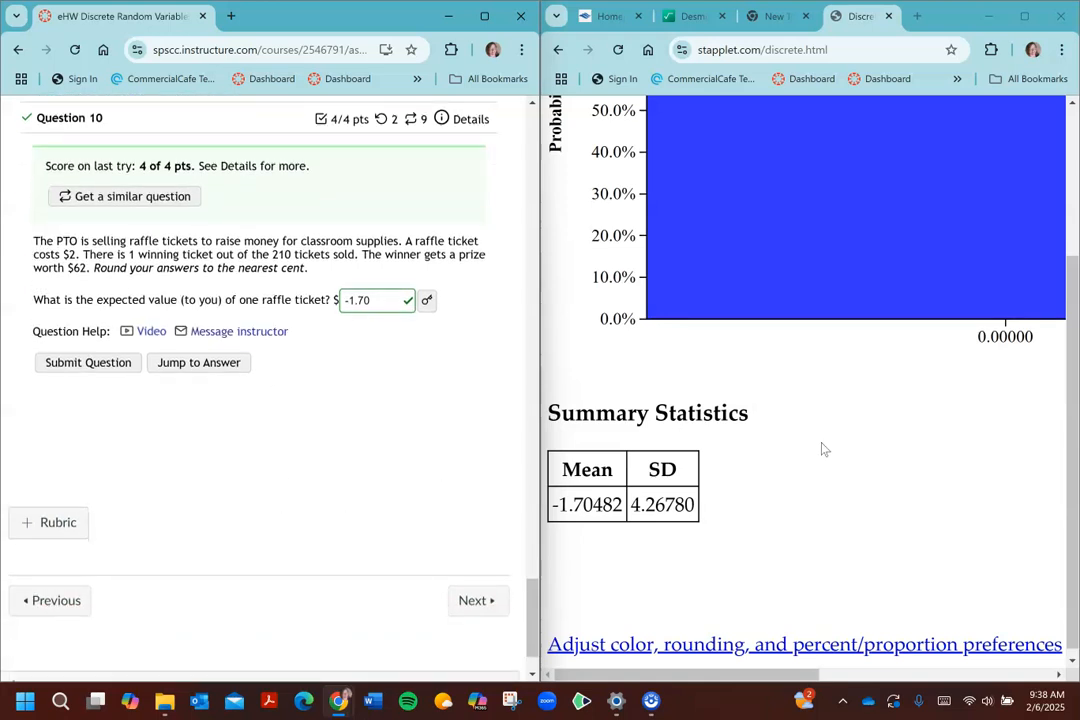
{"action": "scroll", "coordinate": [822, 448], "scroll_direction": "up", "scroll_amount": 1}
{"action": "scroll", "coordinate": [822, 448], "scroll_direction": "up", "scroll_amount": 5}
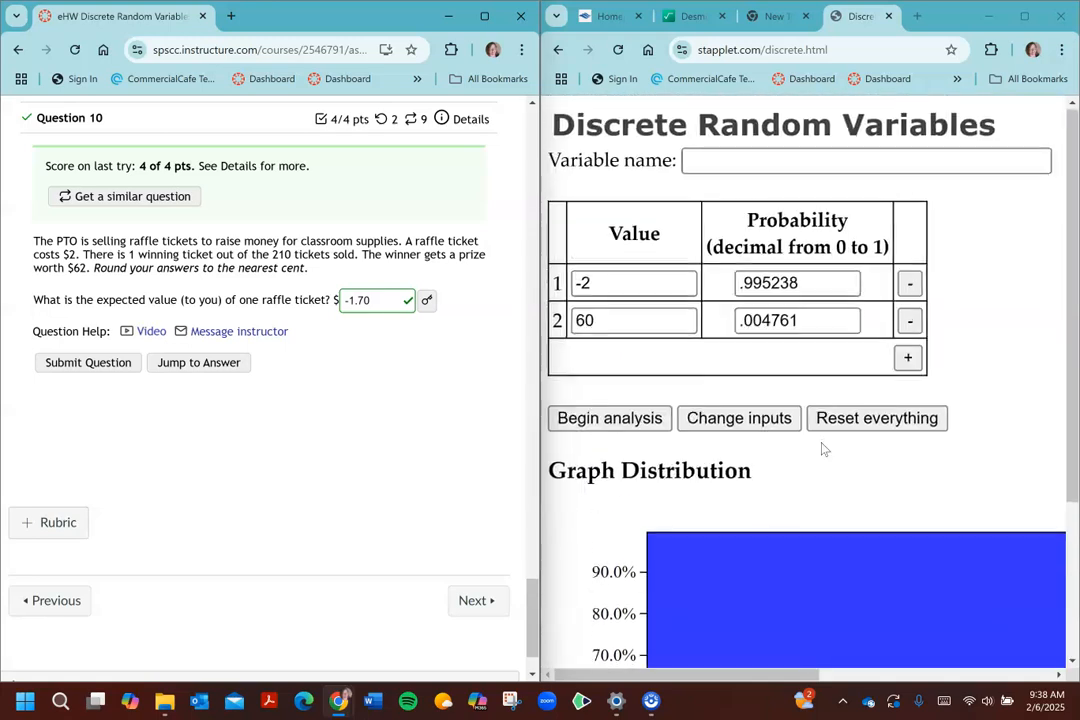